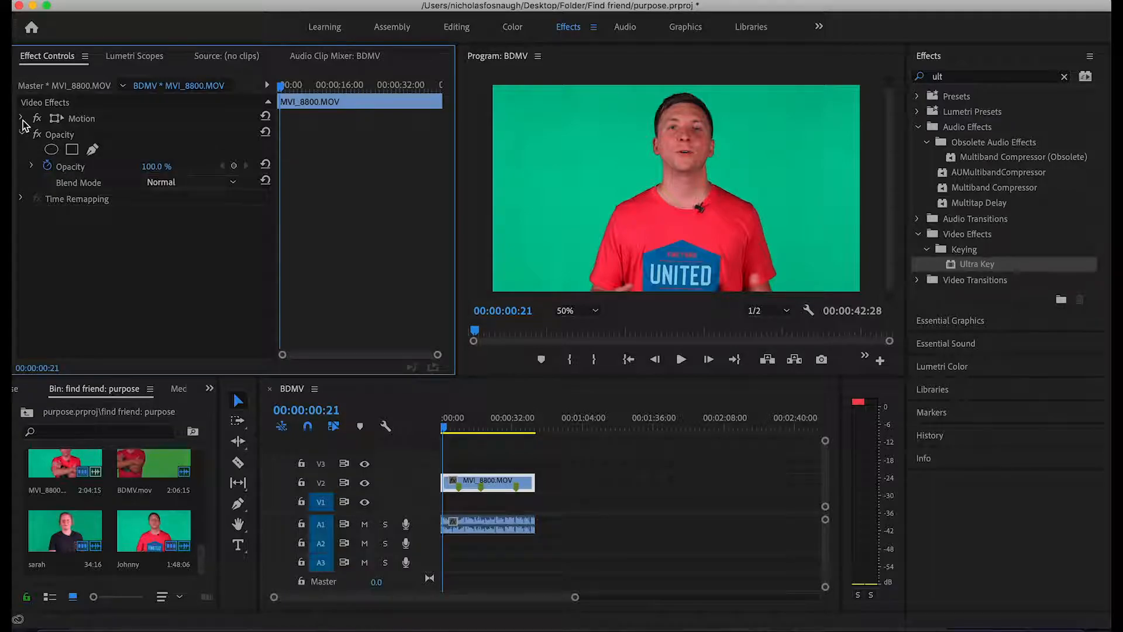
# Try a slight scale change in the clip's Motion settings and reset it to default.
pyautogui.click(22, 119)
pyautogui.click(22, 119)
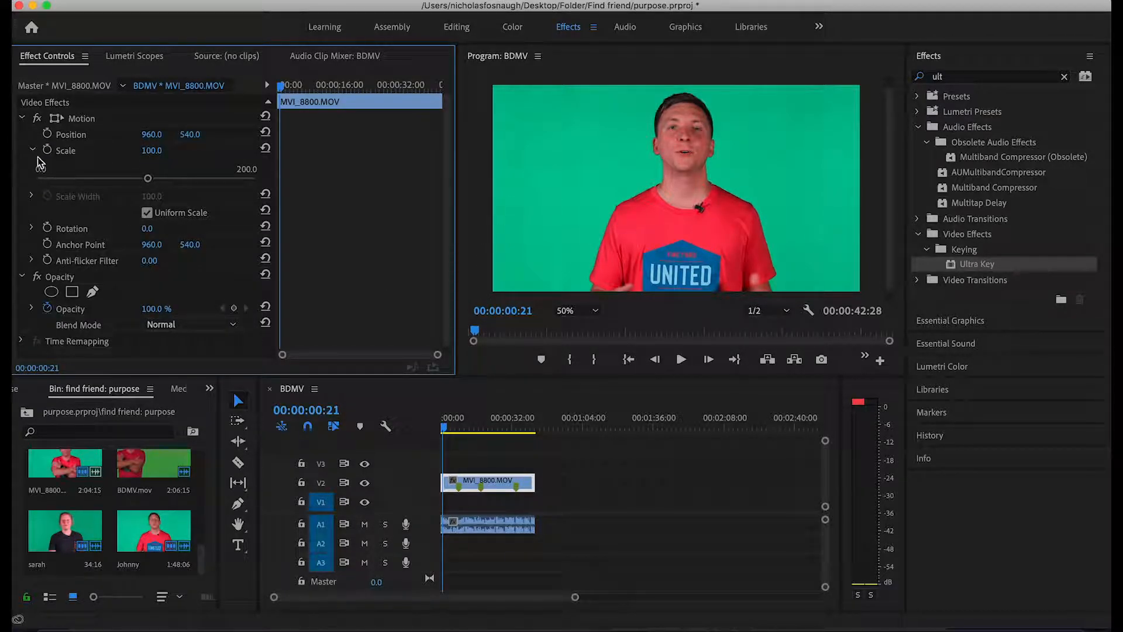
pyautogui.moveTo(147, 178)
pyautogui.mouseDown()
pyautogui.moveTo(132, 179)
pyautogui.moveTo(161, 181)
pyautogui.moveTo(142, 182)
pyautogui.moveTo(150, 179)
pyautogui.mouseUp()
pyautogui.click(265, 148)
pyautogui.click(23, 118)
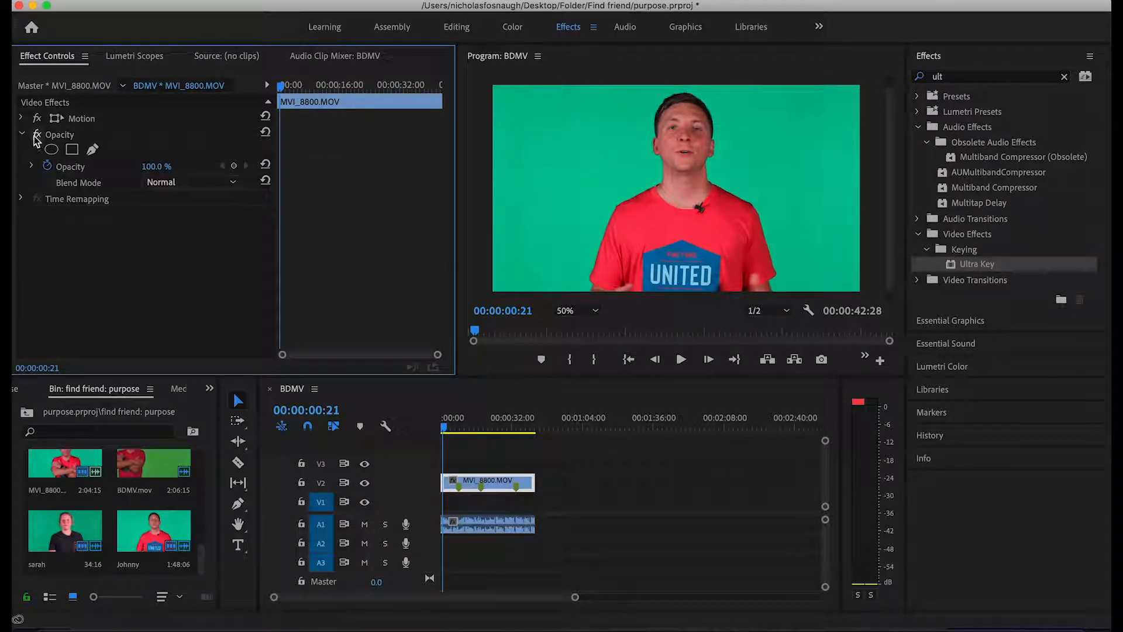
# Draw a closed freehand opacity mask with the Pen tool loosely around the presenter, extending above and below the frame.
pyautogui.click(23, 135)
pyautogui.click(23, 135)
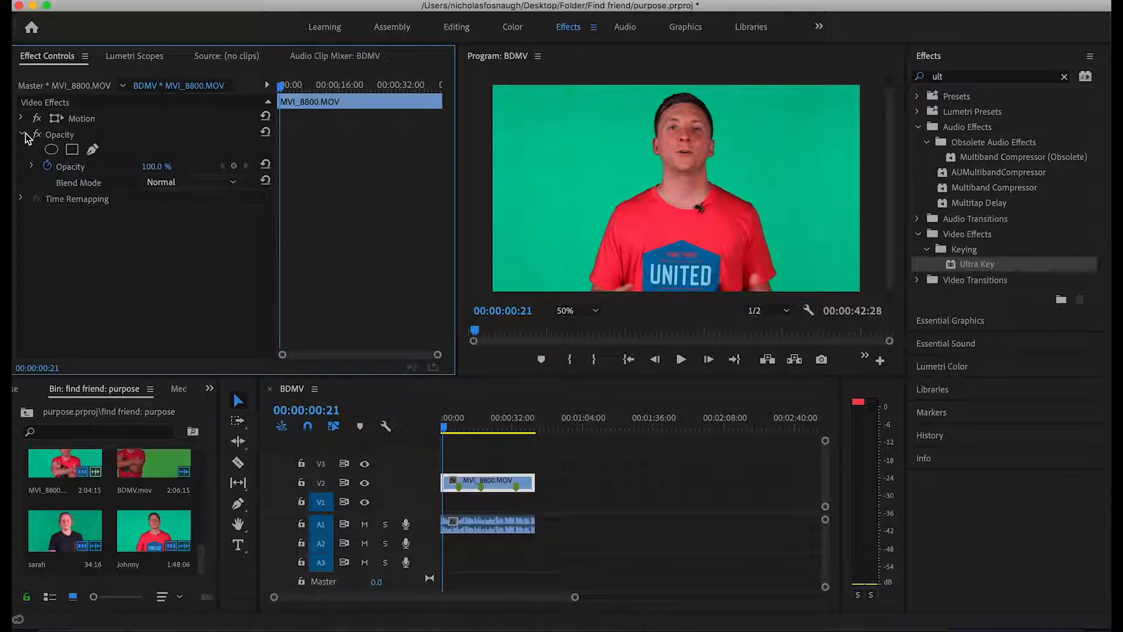
pyautogui.click(92, 149)
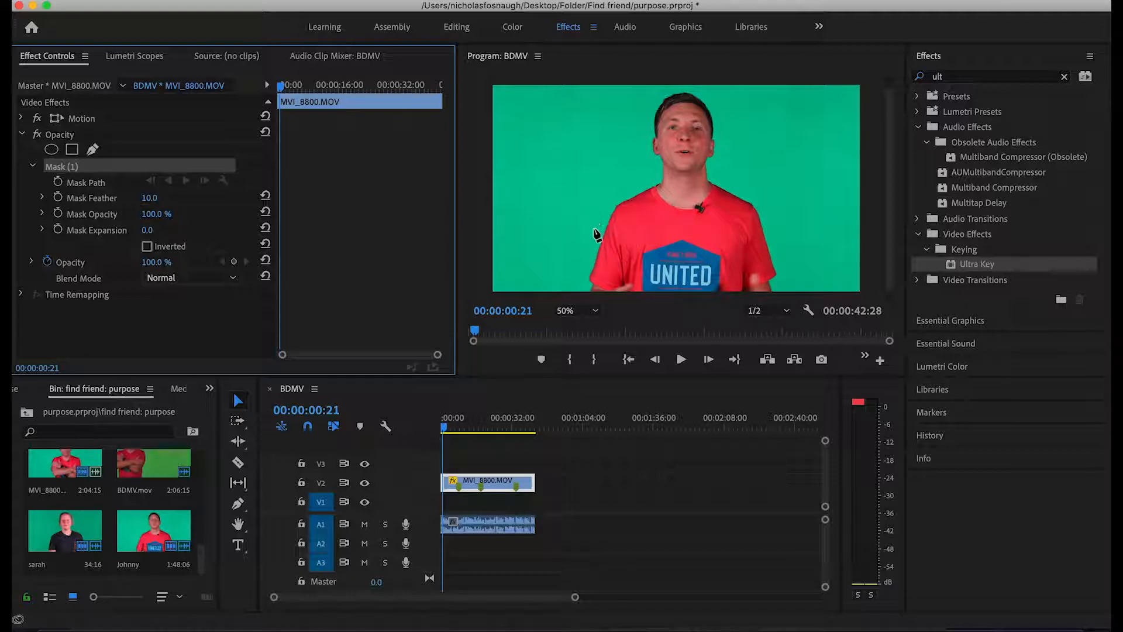
pyautogui.click(576, 310)
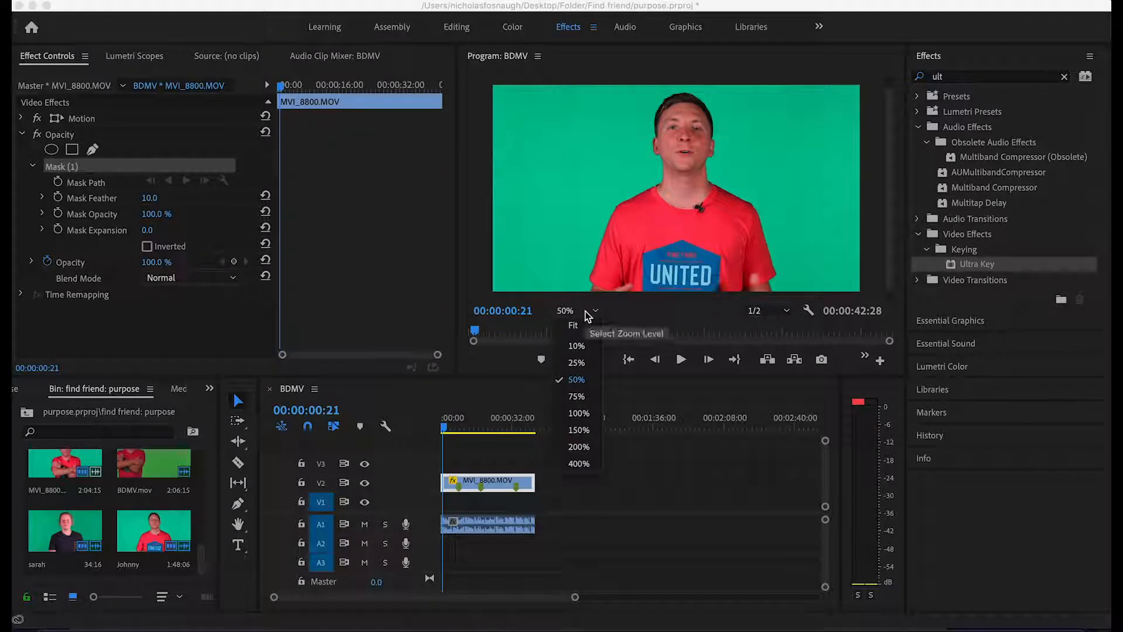
pyautogui.click(576, 362)
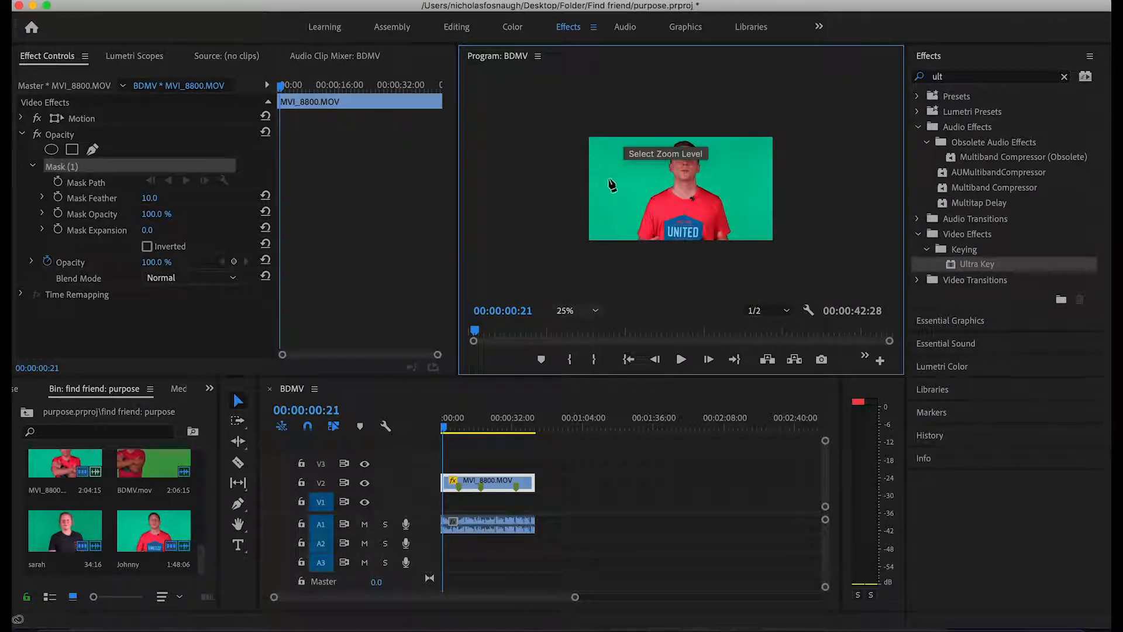
pyautogui.click(629, 126)
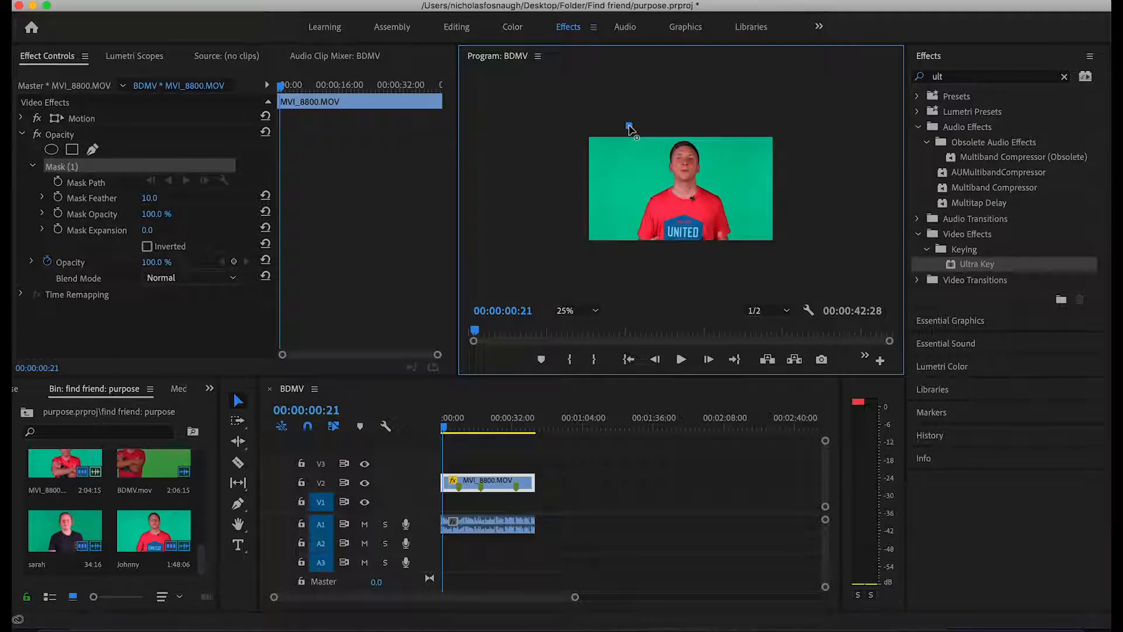
pyautogui.click(616, 196)
pyautogui.moveTo(624, 260); pyautogui.dragTo(637, 271)
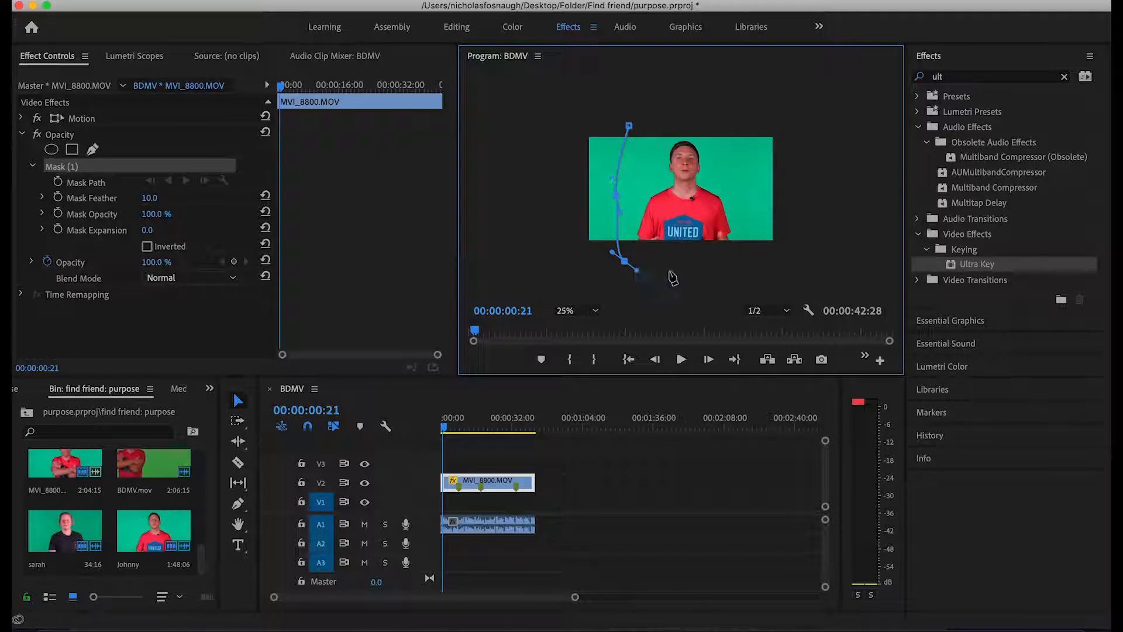
pyautogui.click(750, 256)
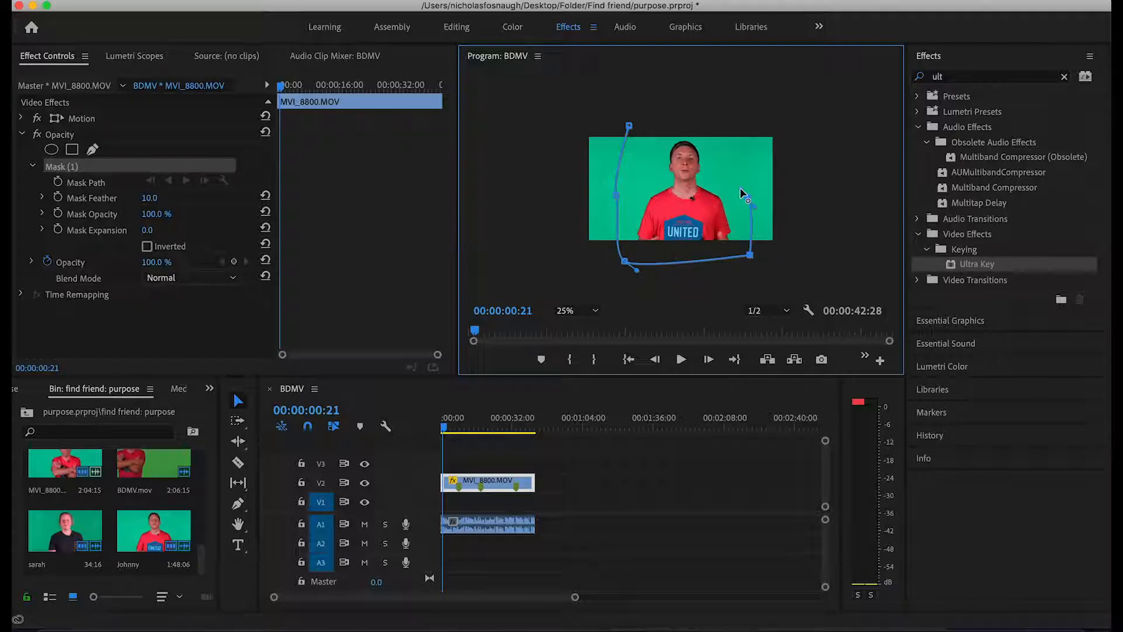
pyautogui.moveTo(726, 126); pyautogui.dragTo(715, 125)
pyautogui.click(629, 125)
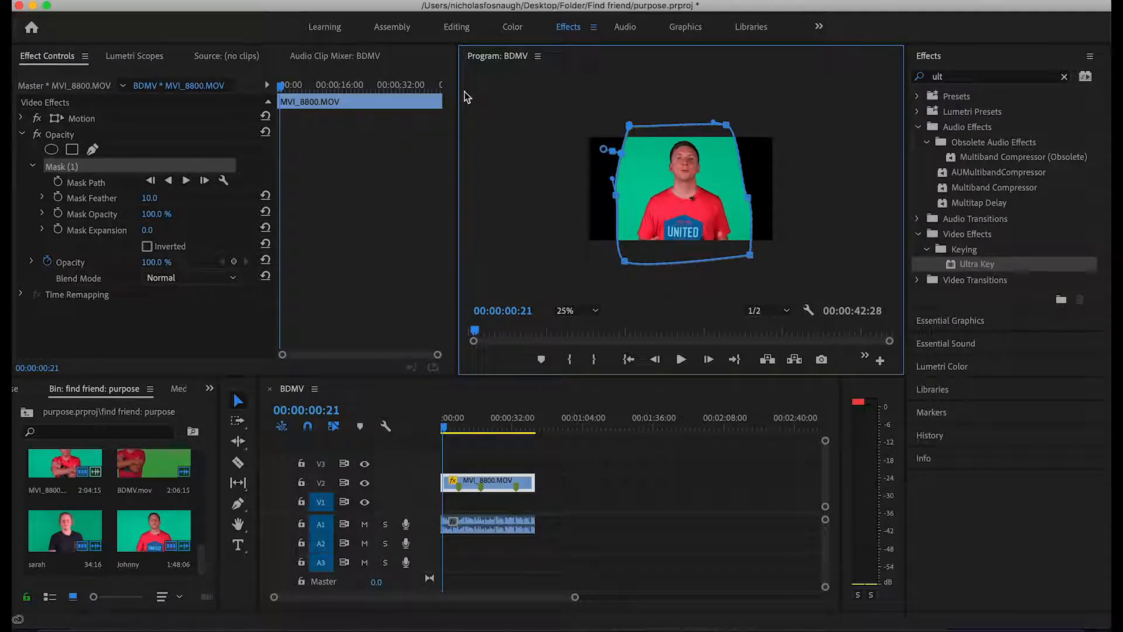
pyautogui.click(585, 310)
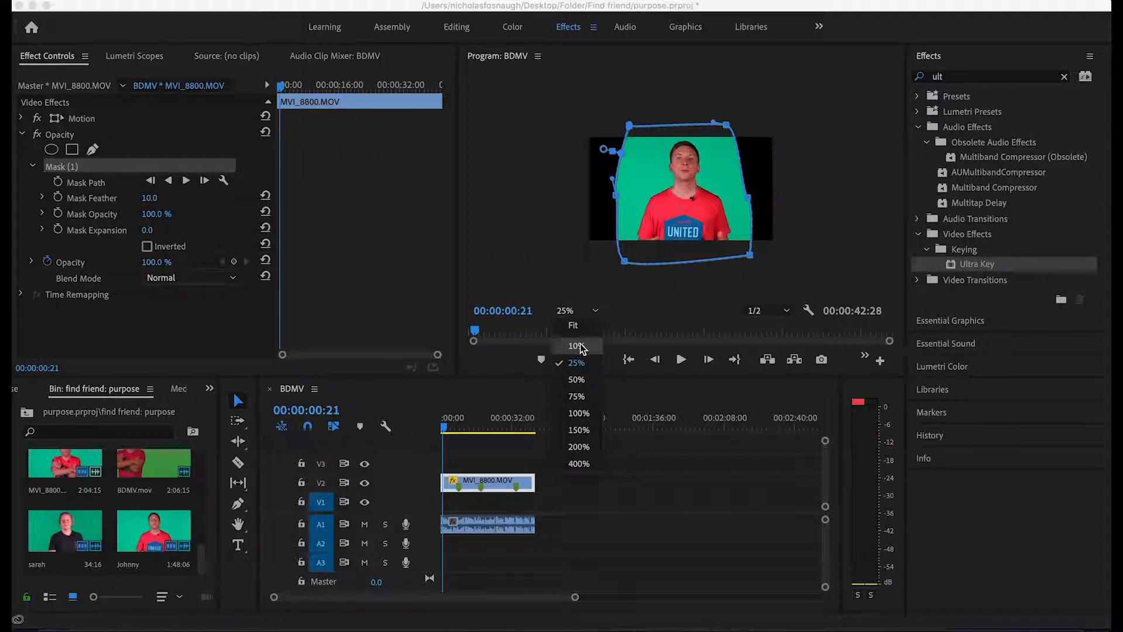
pyautogui.click(583, 333)
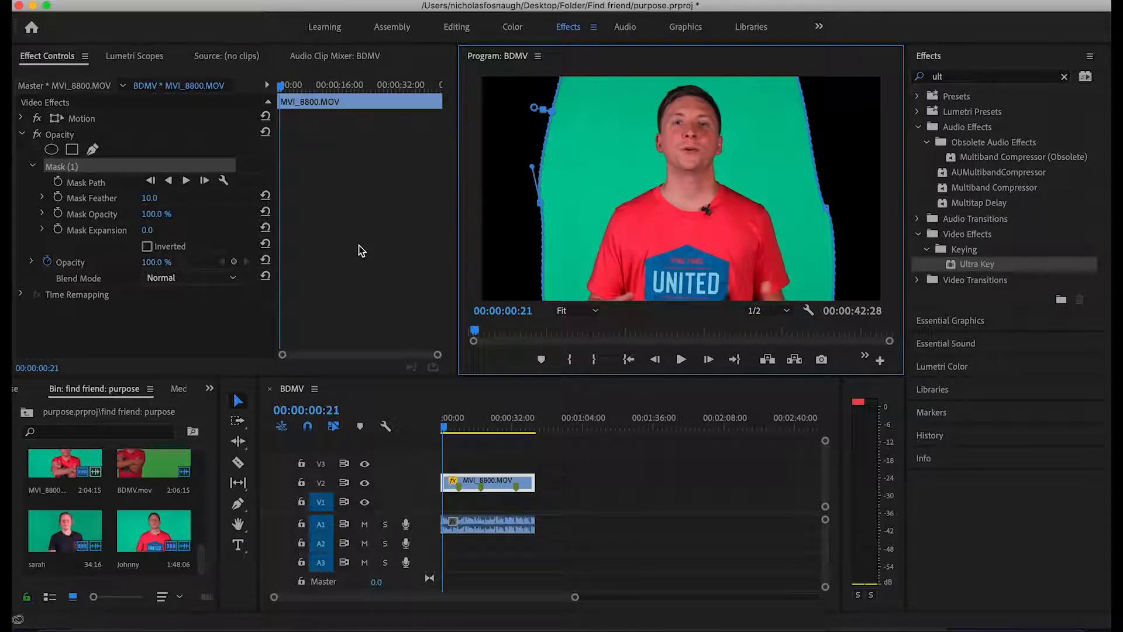
# Start a second pen mask on the clip's opacity, compare it with Mask (1), and delete Mask (2).
pyautogui.click(93, 149)
pyautogui.click(539, 265)
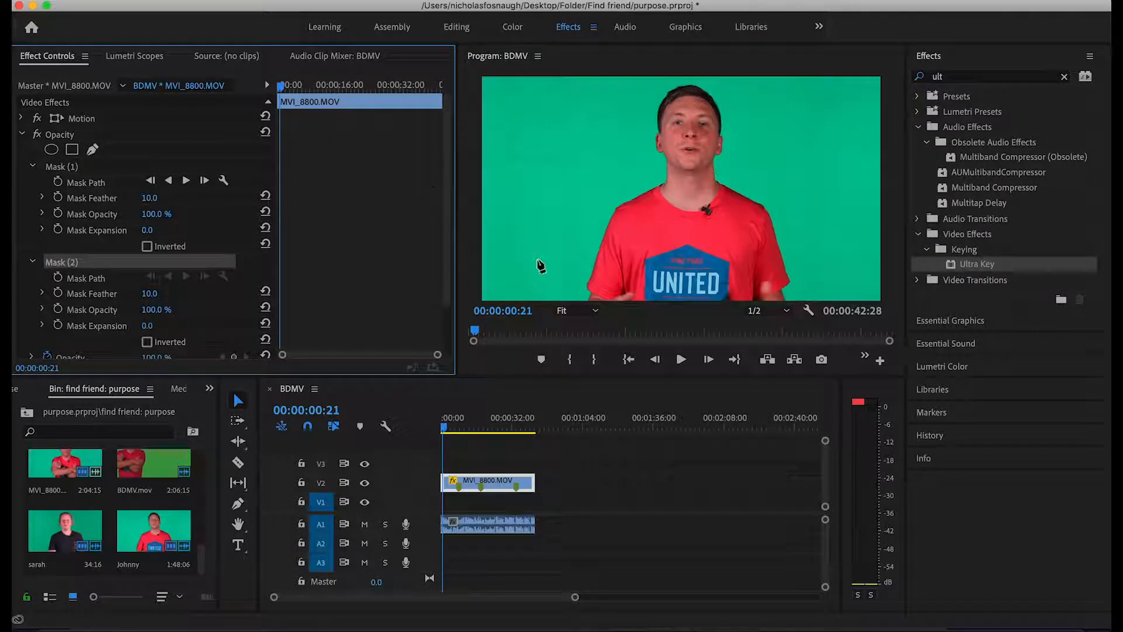
pyautogui.scroll(-2, 538, 257)
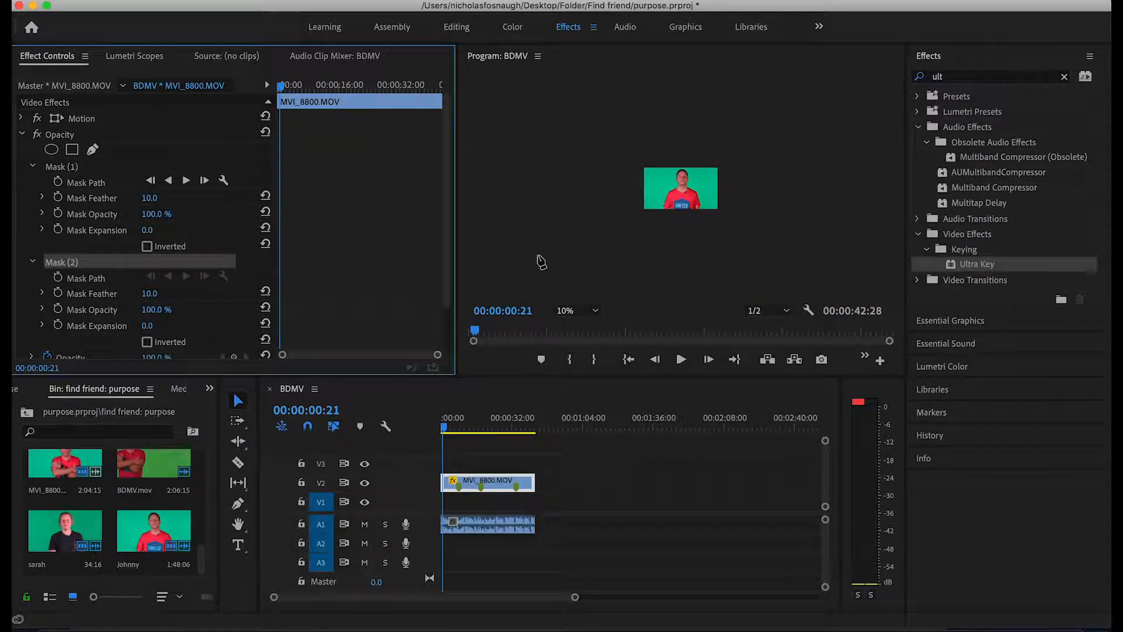
pyautogui.scroll(2, 541, 261)
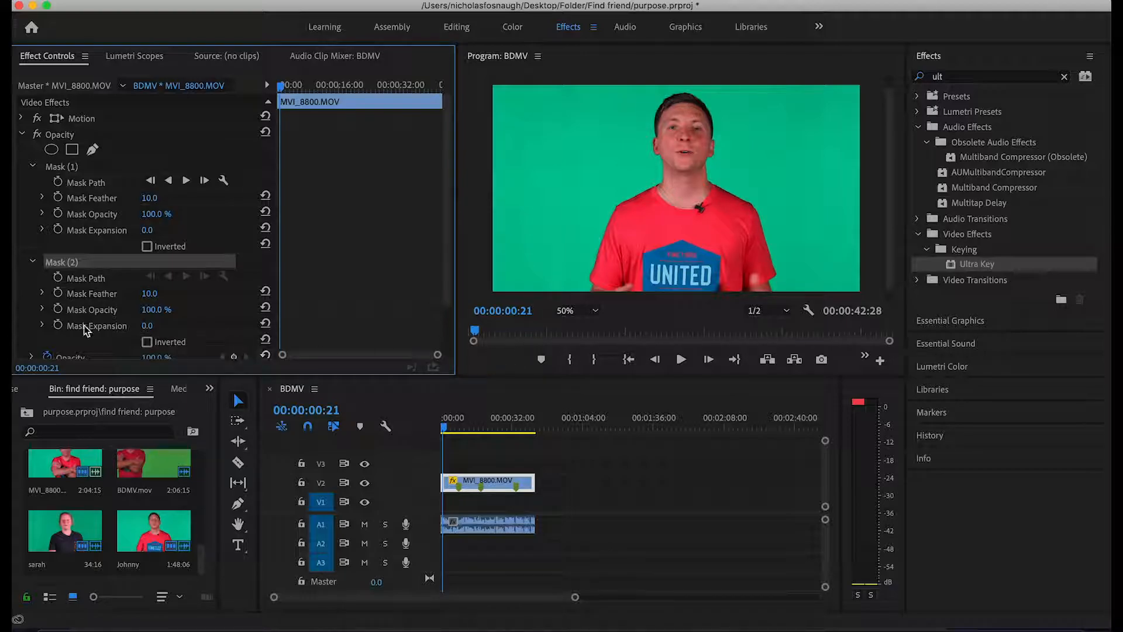
pyautogui.click(61, 167)
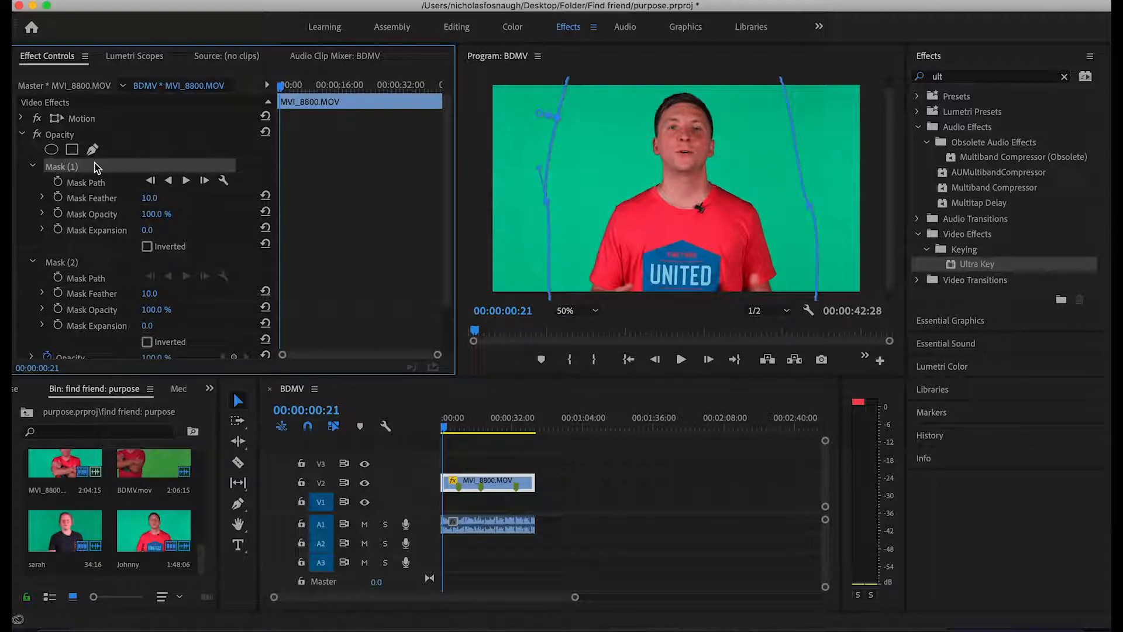
pyautogui.click(103, 262)
pyautogui.rightClick(104, 264)
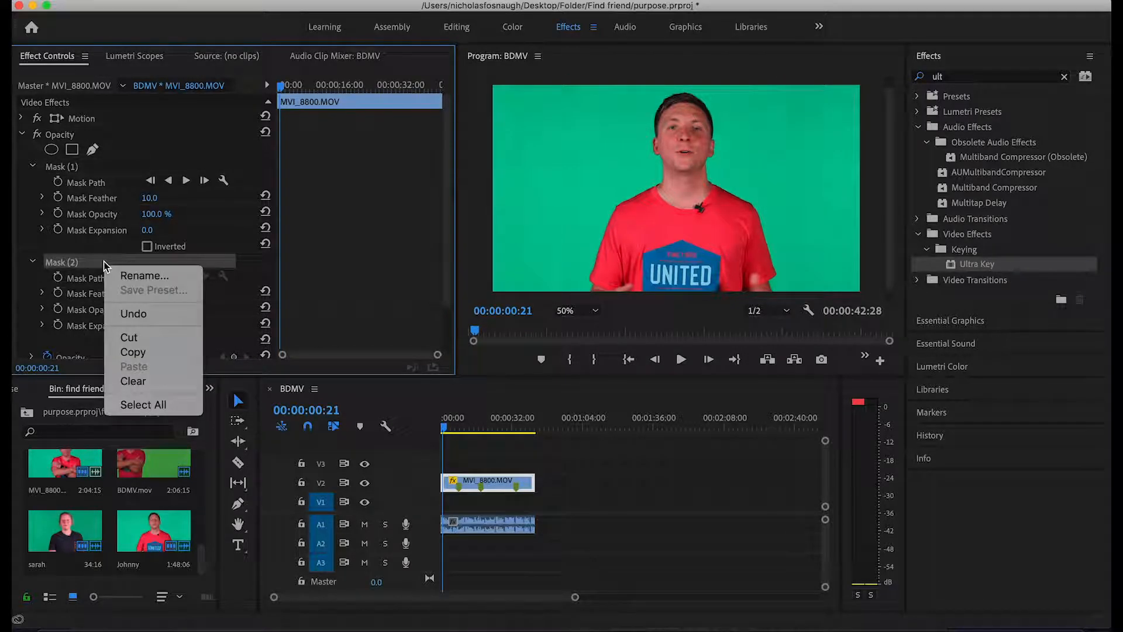
pyautogui.click(142, 382)
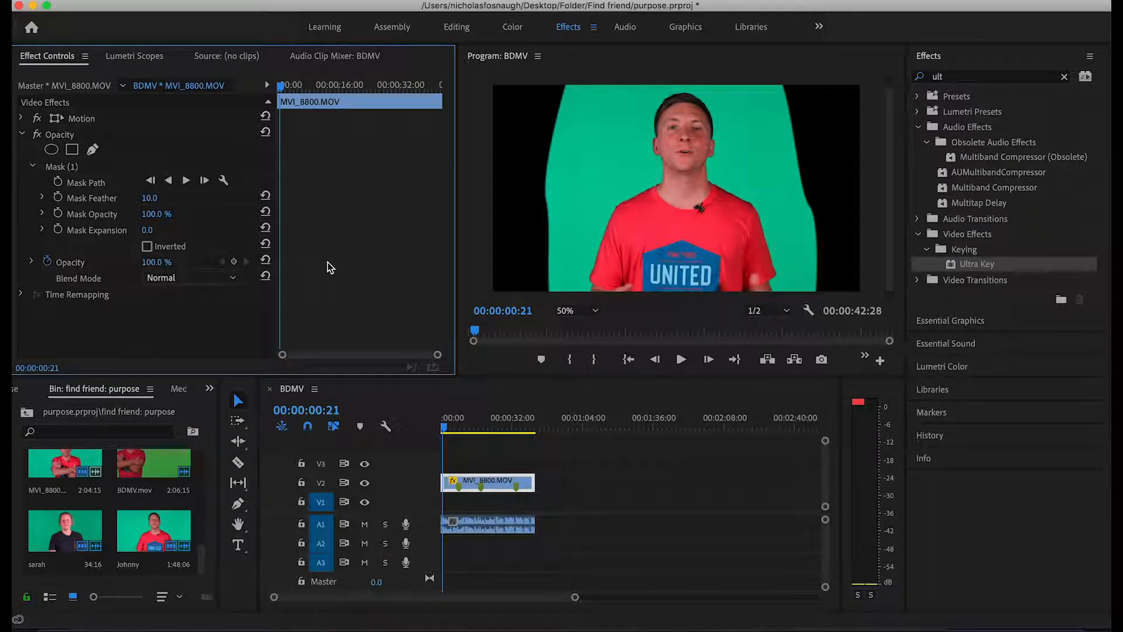
# Add another empty pen mask alongside Mask (1) and remove it again.
pyautogui.click(92, 150)
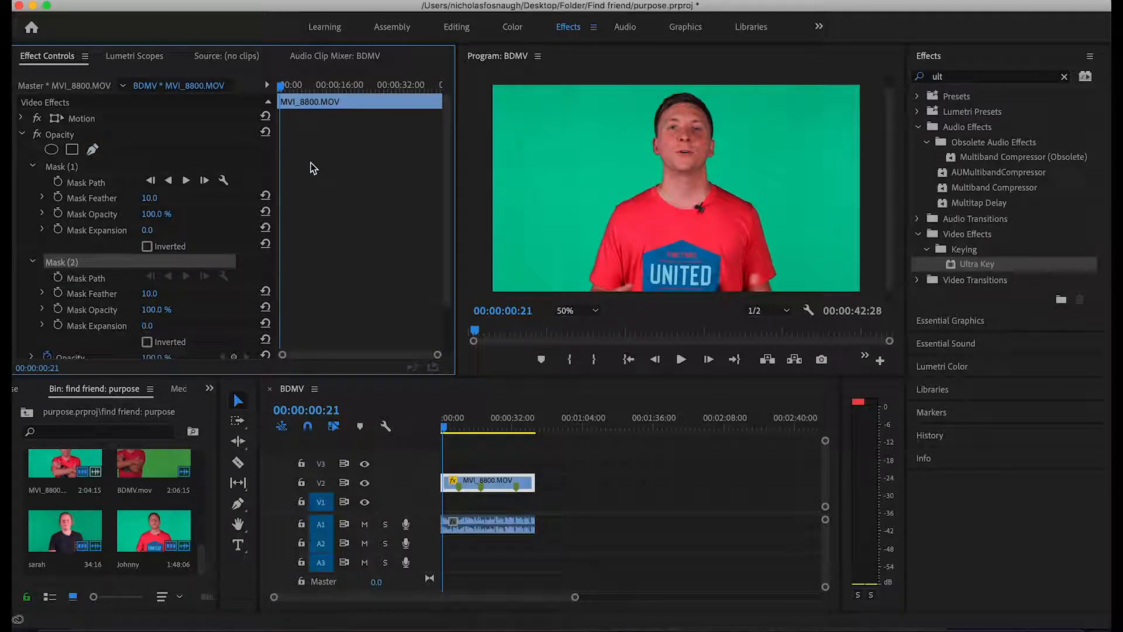
pyautogui.click(96, 169)
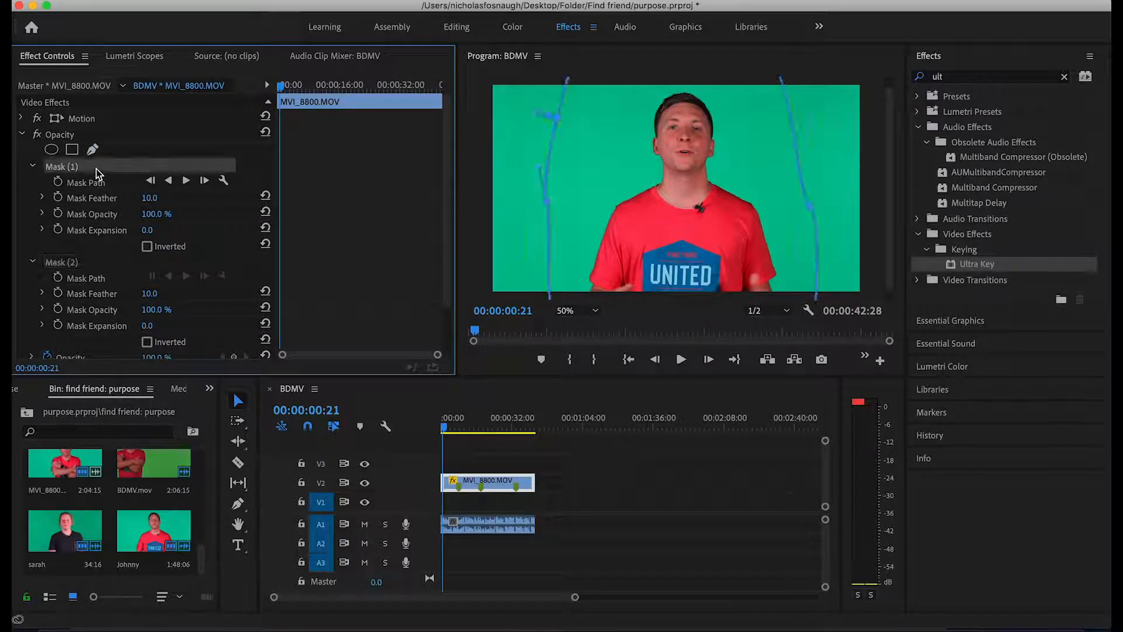
pyautogui.rightClick(107, 264)
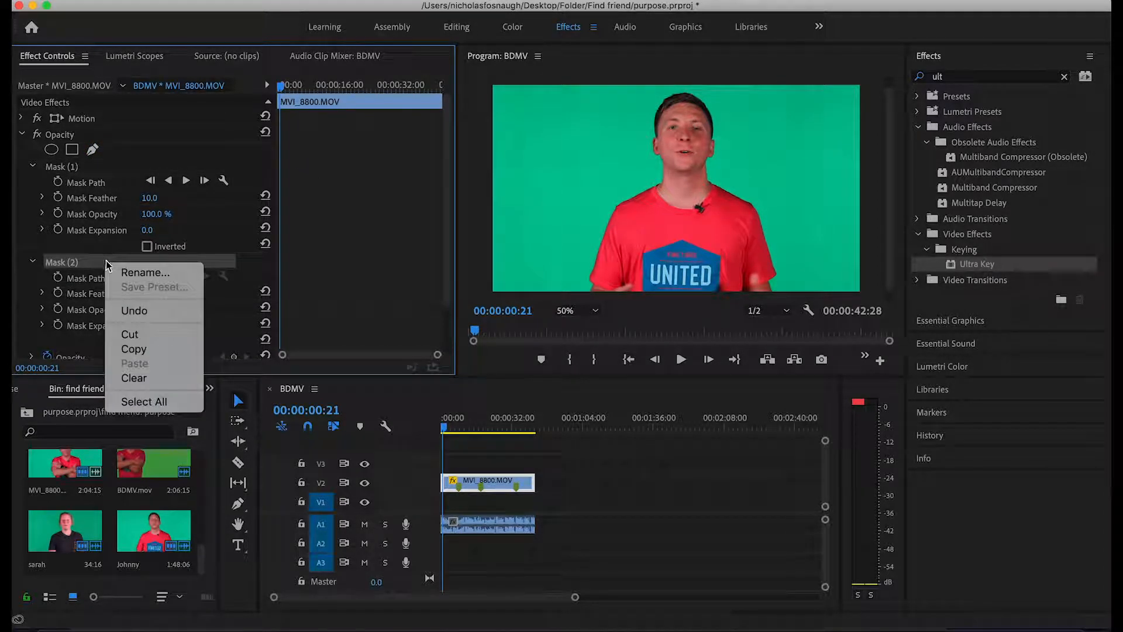
pyautogui.click(137, 378)
# Widen Mask (1) by moving its side points outward on both sides of the presenter.
pyautogui.click(121, 168)
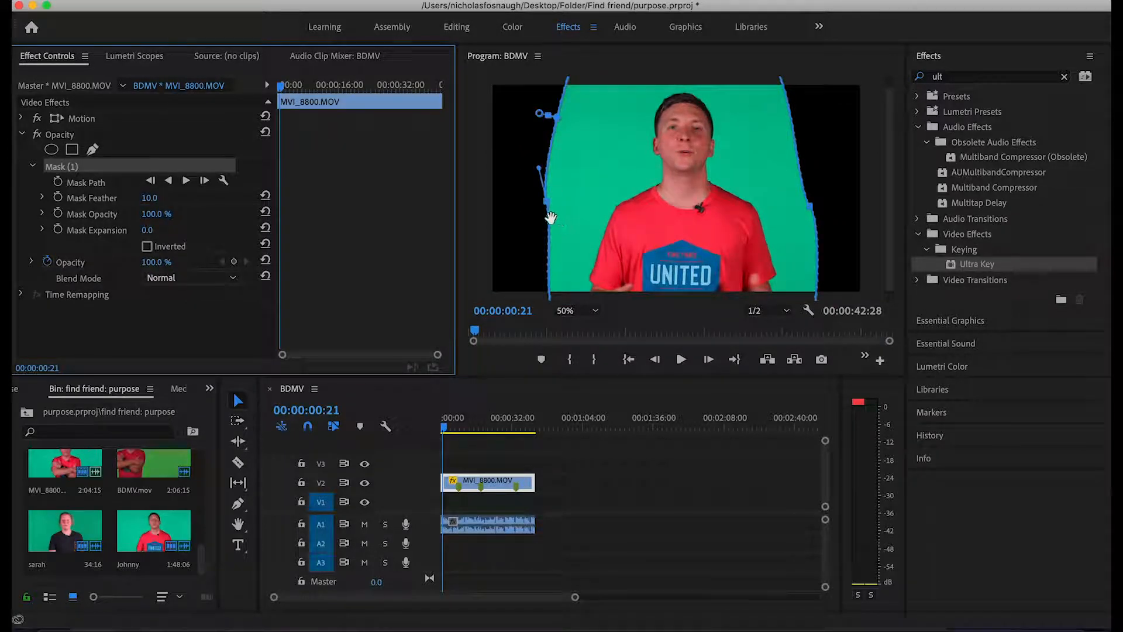
pyautogui.moveTo(549, 208); pyautogui.dragTo(533, 201)
pyautogui.moveTo(552, 120); pyautogui.dragTo(544, 113)
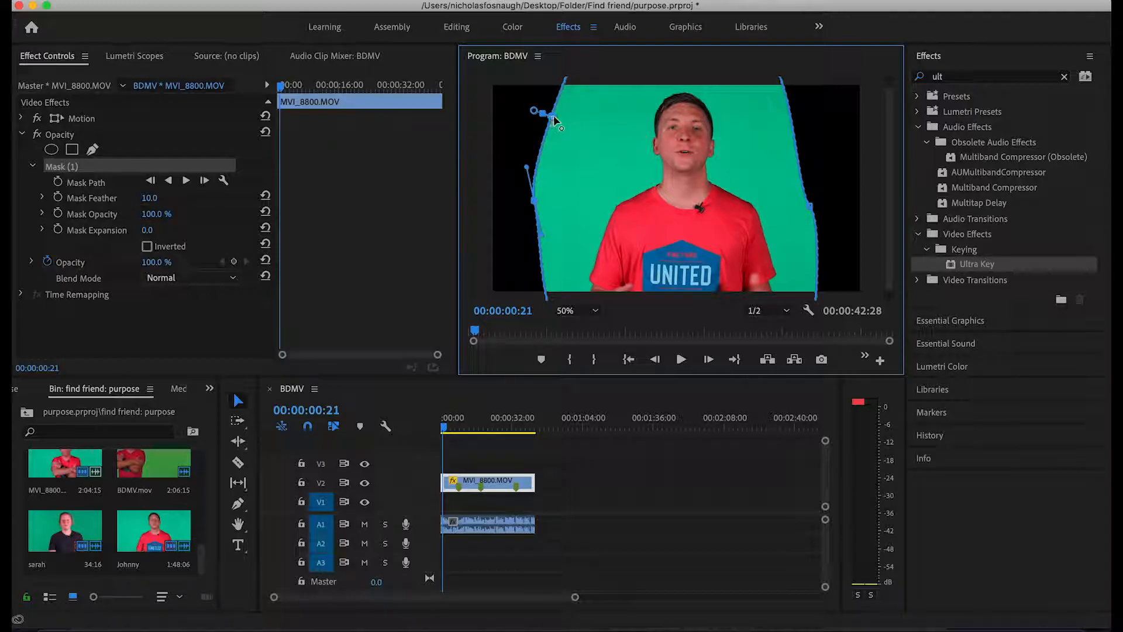
pyautogui.moveTo(809, 206); pyautogui.dragTo(821, 197)
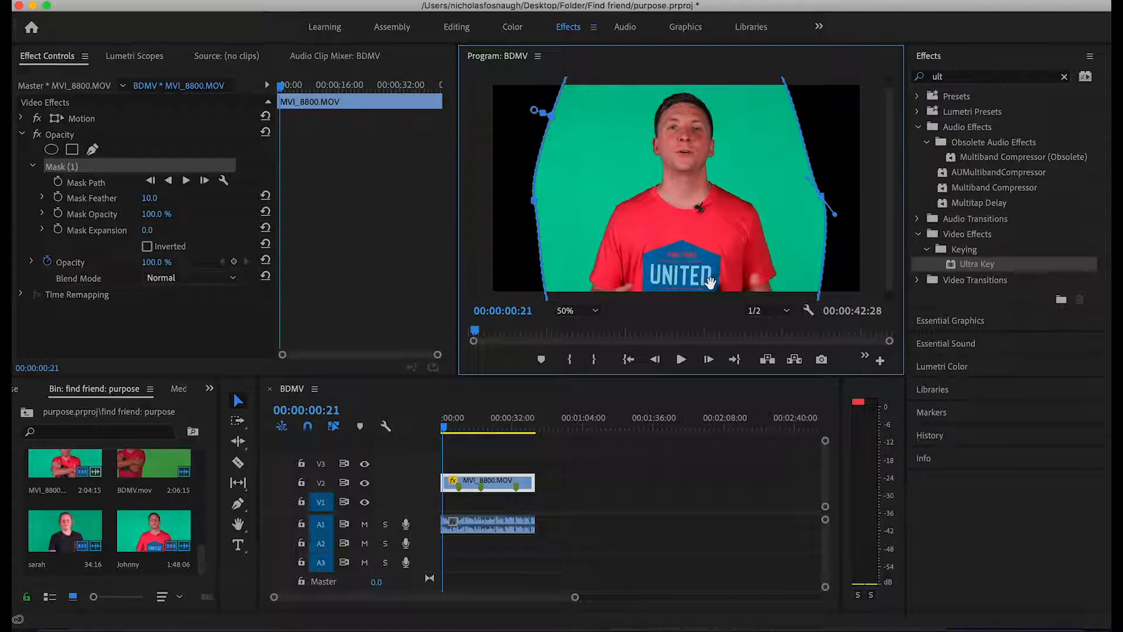
# At 00:00:32:25, extend the right side of Mask (1) outward with an added lower point so the presenter's arm fits inside.
pyautogui.click(451, 429)
pyautogui.moveTo(453, 430); pyautogui.dragTo(515, 435)
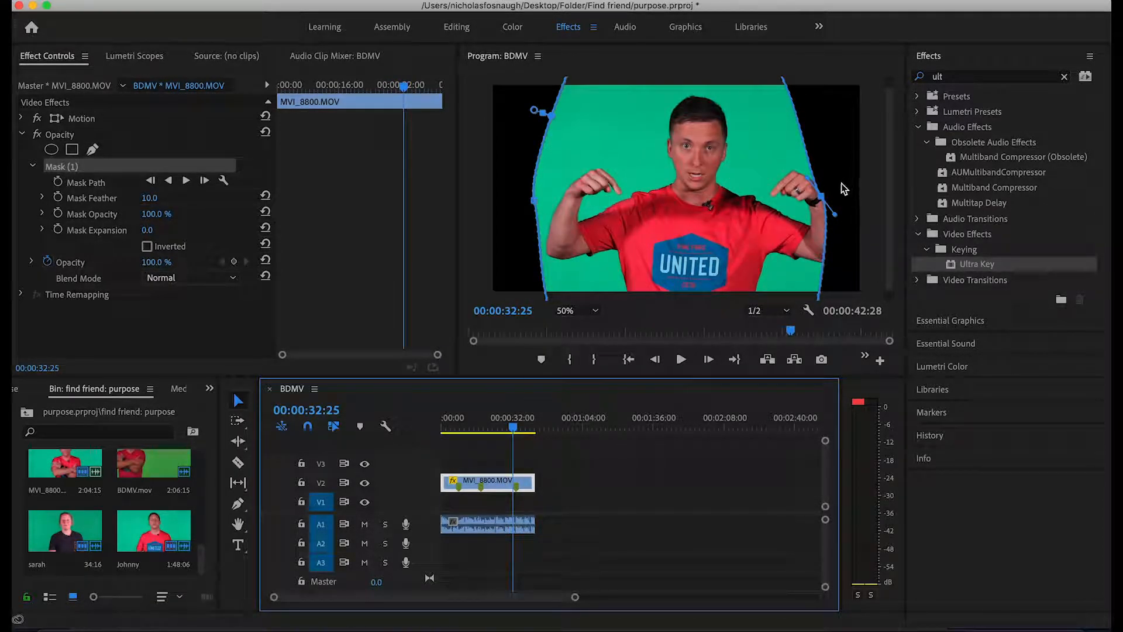
pyautogui.click(825, 199)
pyautogui.moveTo(825, 199); pyautogui.dragTo(862, 182)
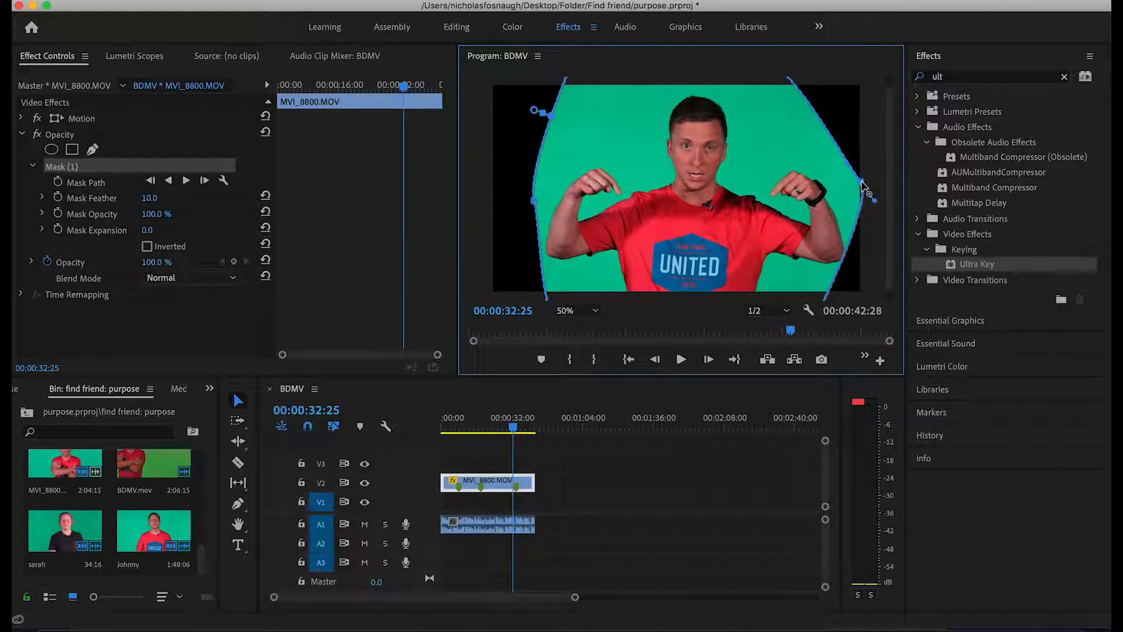
pyautogui.click(847, 253)
pyautogui.click(847, 259)
pyautogui.moveTo(844, 254); pyautogui.dragTo(853, 263)
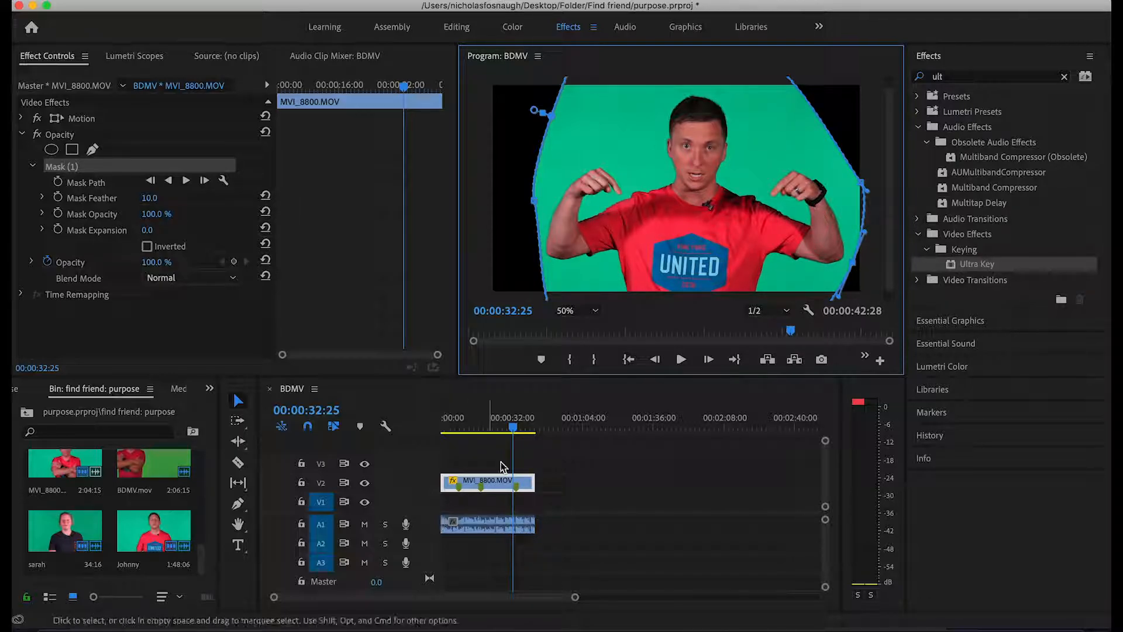
# Move the playhead to 00:00:13:04 and apply the Ultra Key effect to the MVI_8800.MOV clip on V2.
pyautogui.click(517, 428)
pyautogui.moveTo(517, 427); pyautogui.dragTo(469, 439)
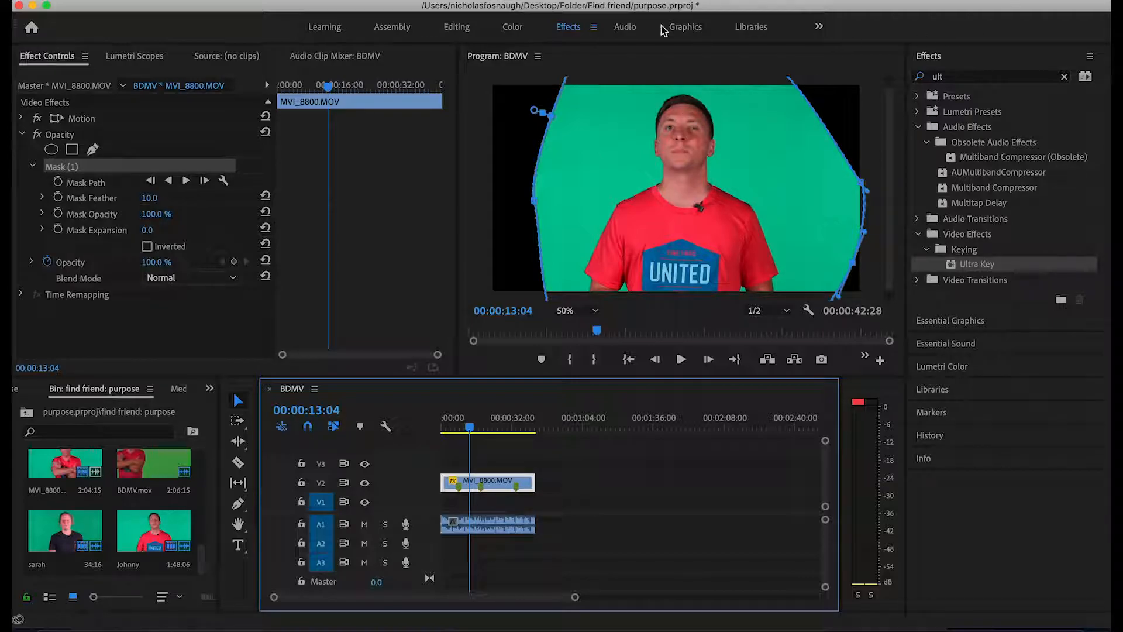
pyautogui.click(1013, 73)
pyautogui.click(1063, 79)
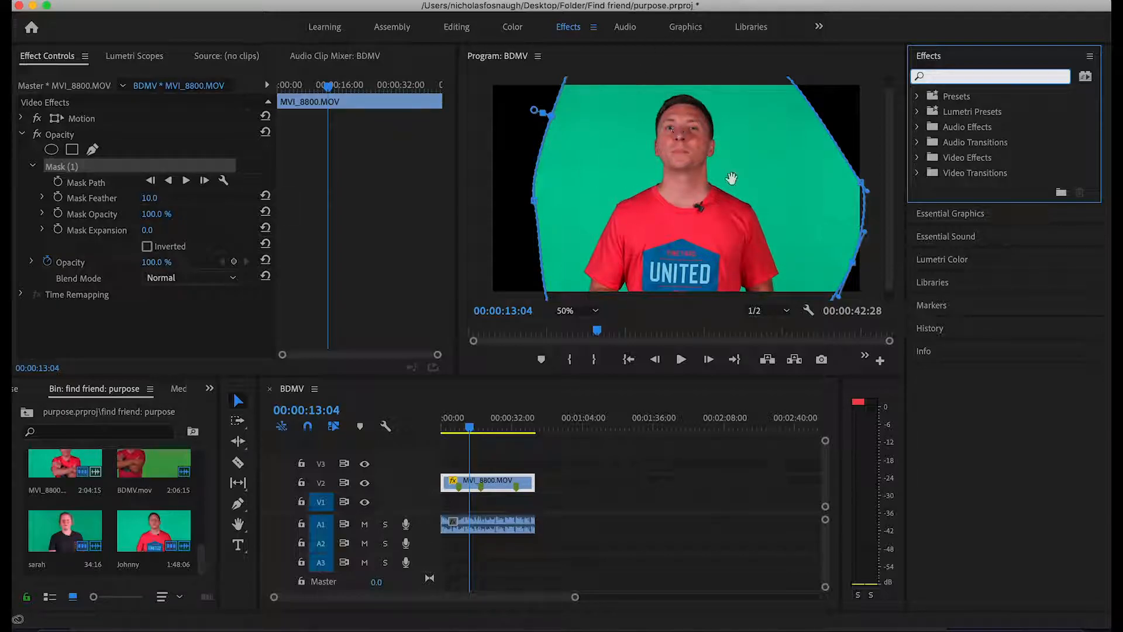
pyautogui.write('ul')
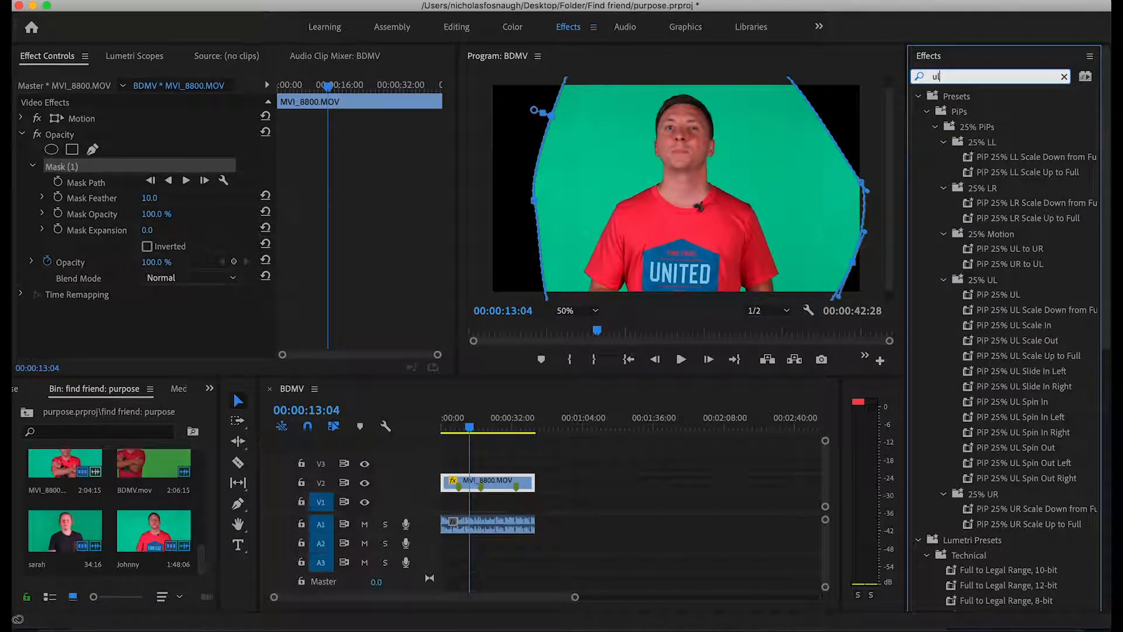
pyautogui.write('tr')
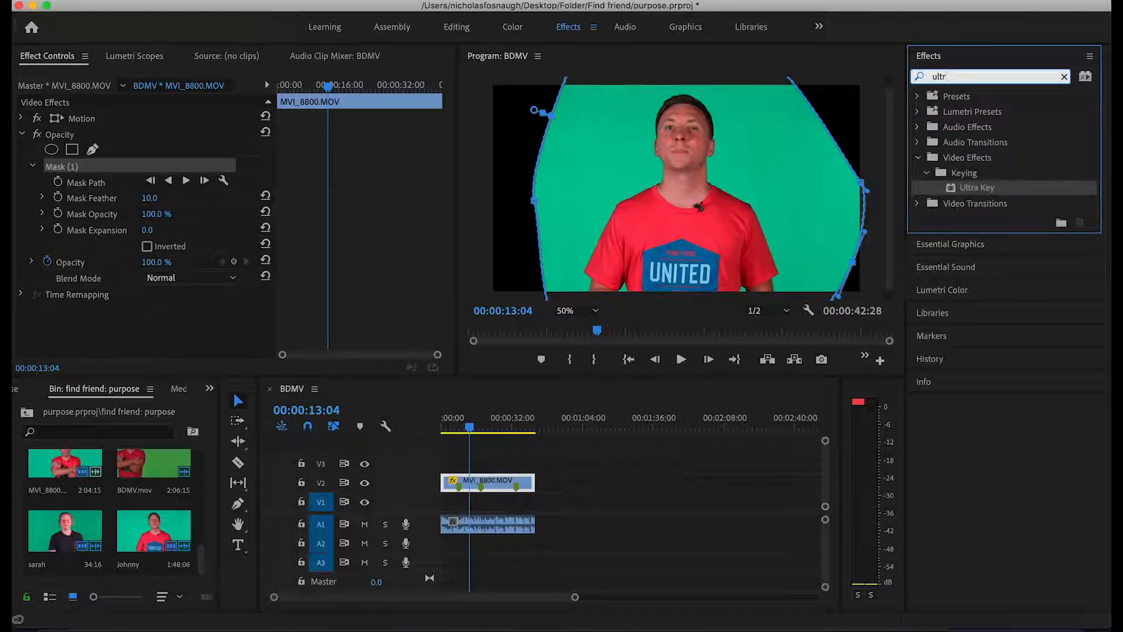
pyautogui.moveTo(956, 190); pyautogui.dragTo(489, 484)
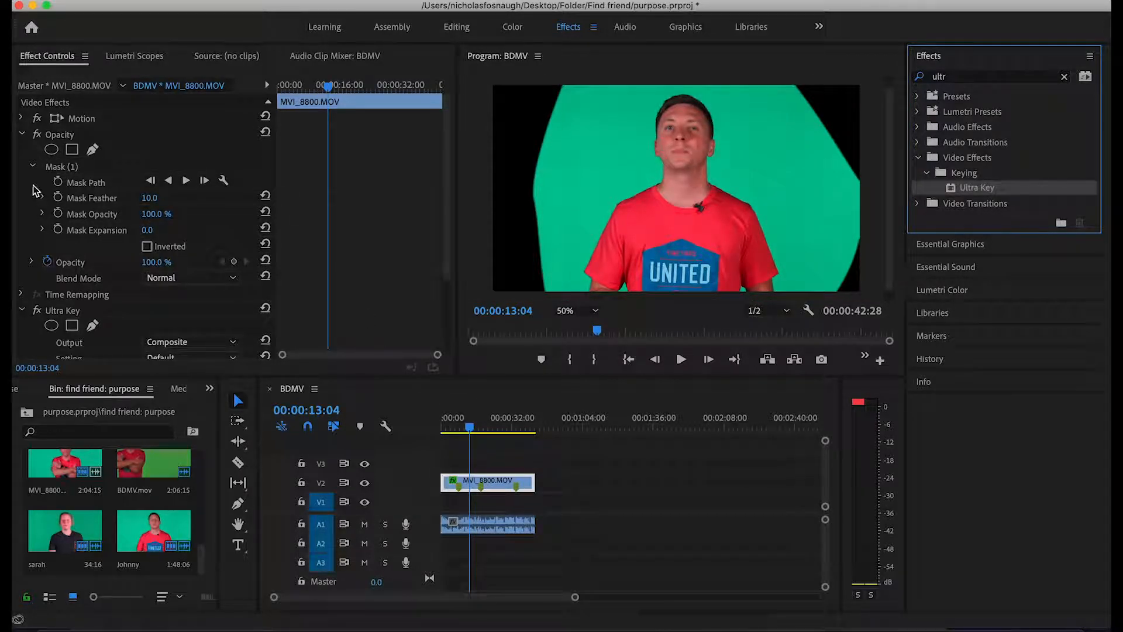
# Collapse the Opacity settings and sample the green background beside the presenter as the Ultra Key colour.
pyautogui.click(32, 166)
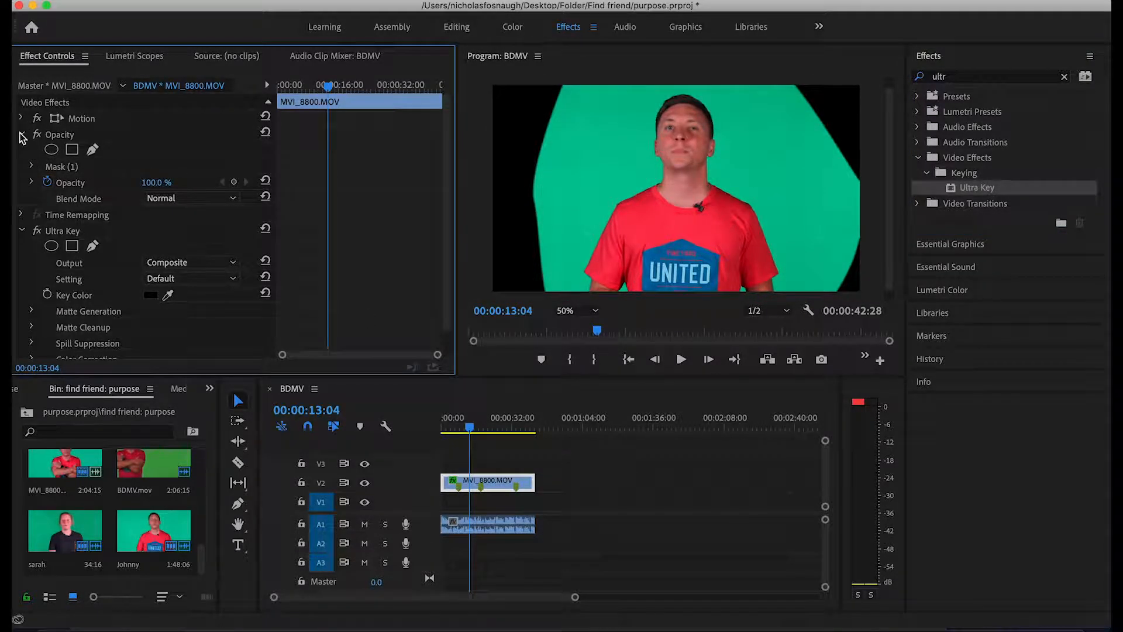
pyautogui.click(21, 136)
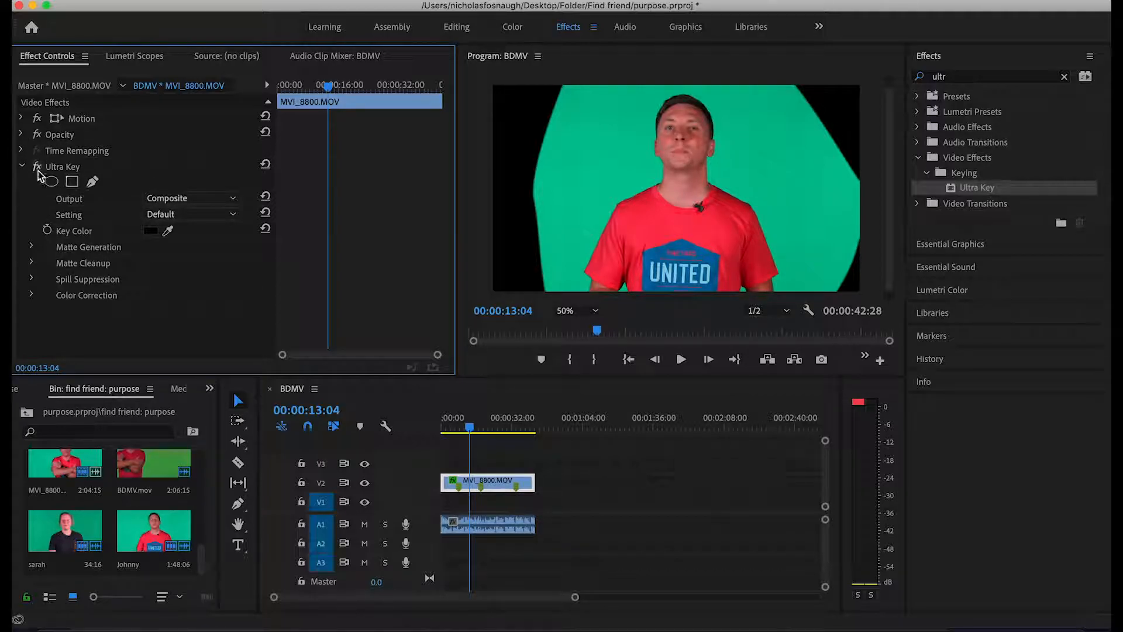
pyautogui.click(169, 230)
pyautogui.click(631, 170)
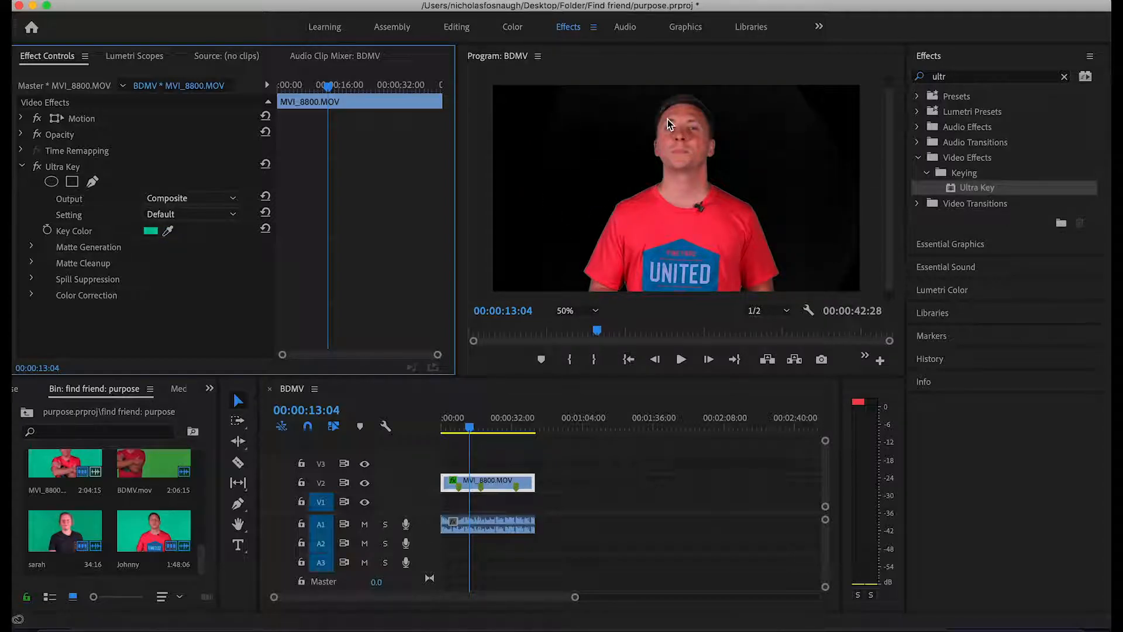
# Switch the Ultra Key output to Alpha Channel and lower the Matte Generation Transparency to 36.6.
pyautogui.click(228, 200)
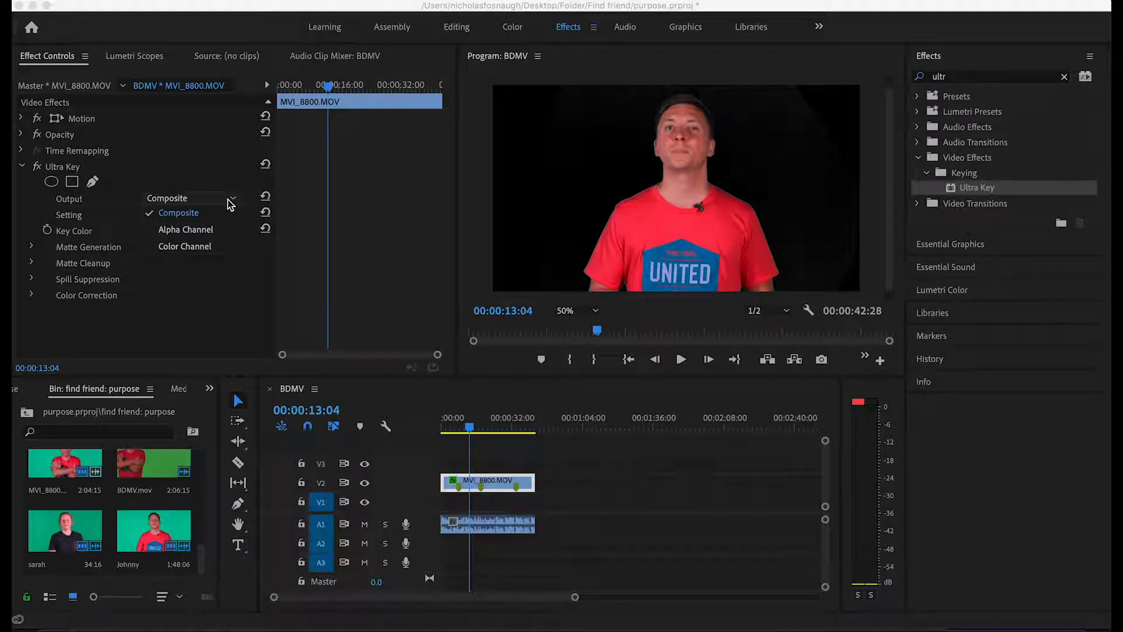
pyautogui.click(219, 229)
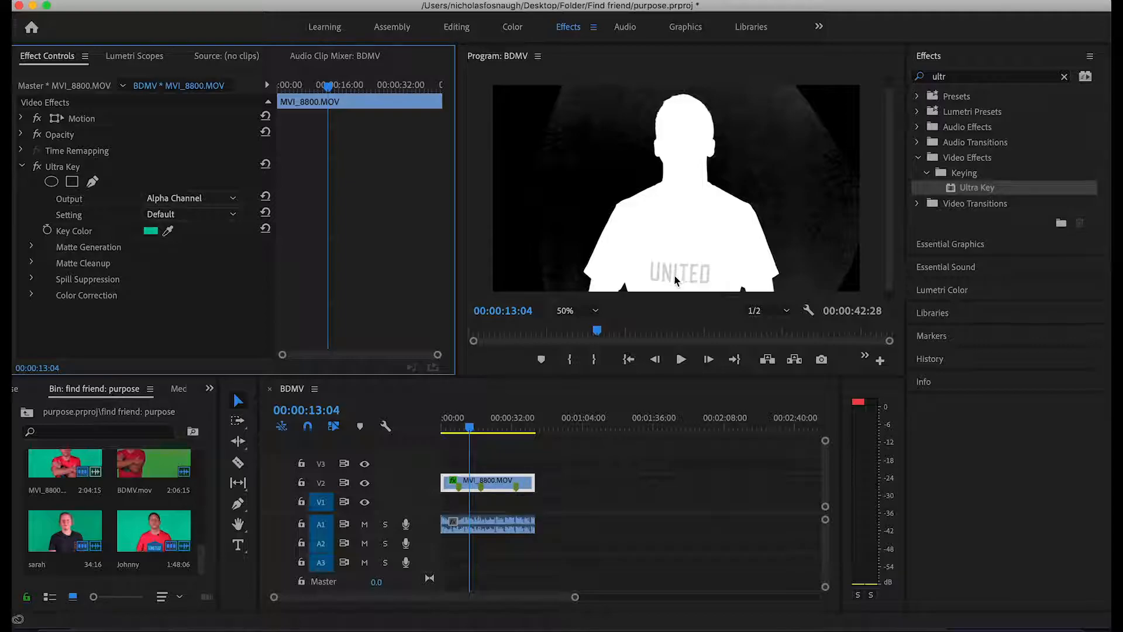
pyautogui.click(32, 246)
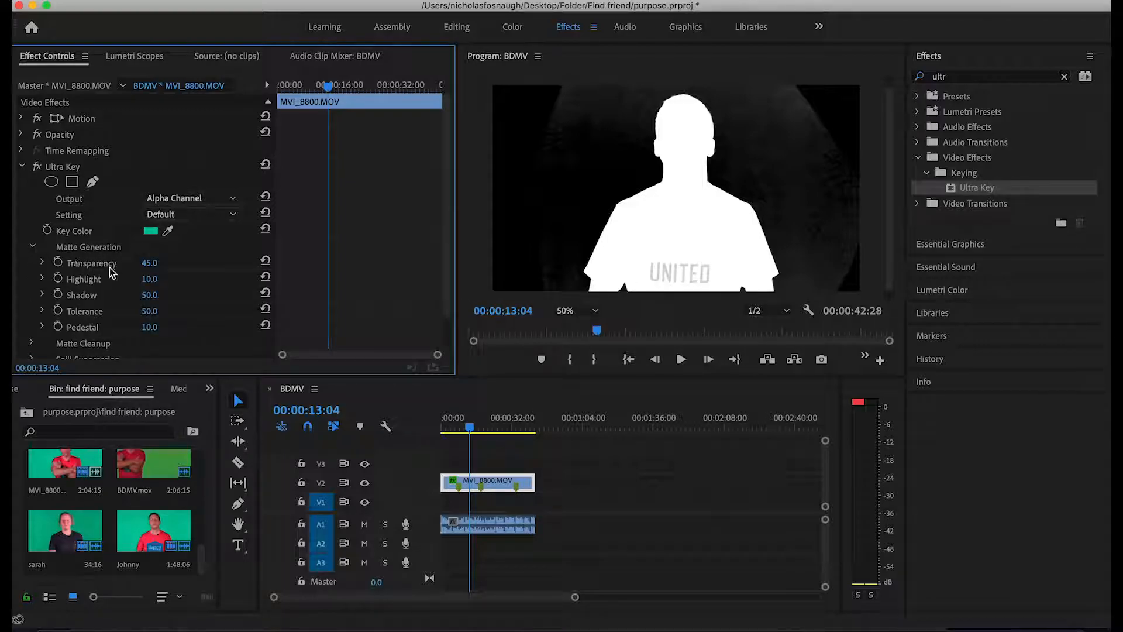
pyautogui.click(41, 263)
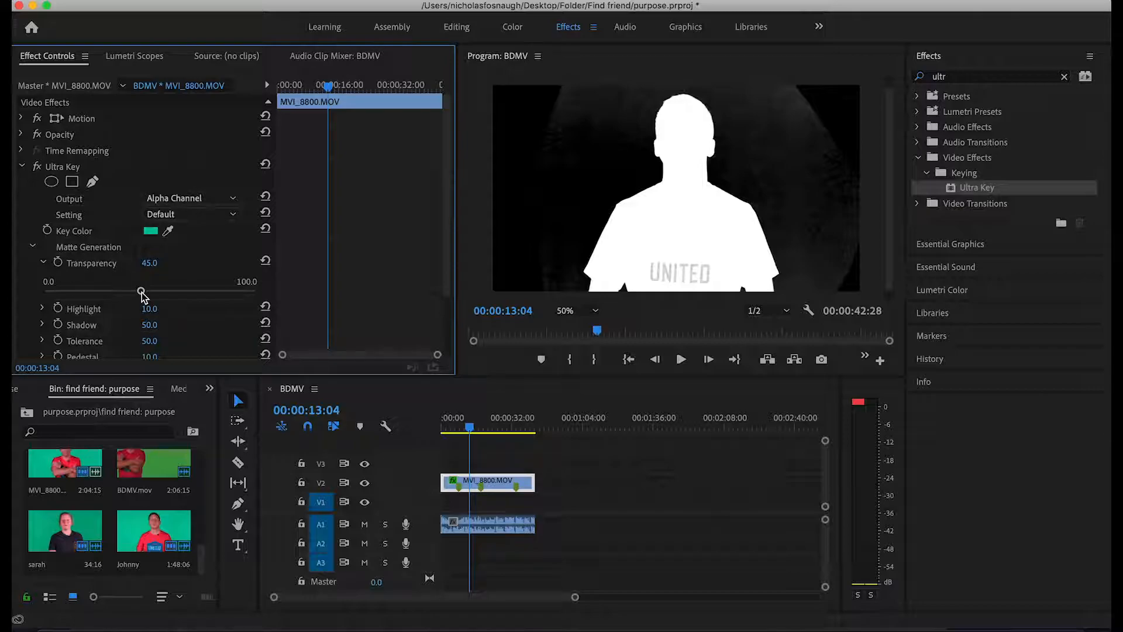
pyautogui.moveTo(141, 291); pyautogui.dragTo(121, 293)
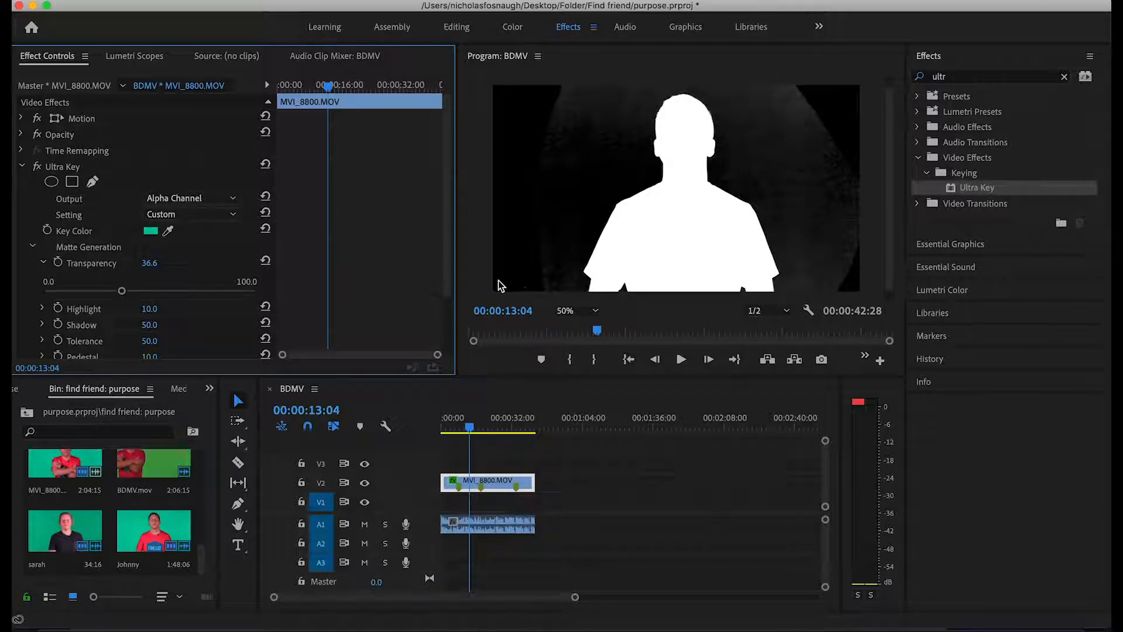
# Switch the Ultra Key output to Composite, try a Transparency of 91.7 and reset that value.
pyautogui.click(202, 198)
pyautogui.click(196, 214)
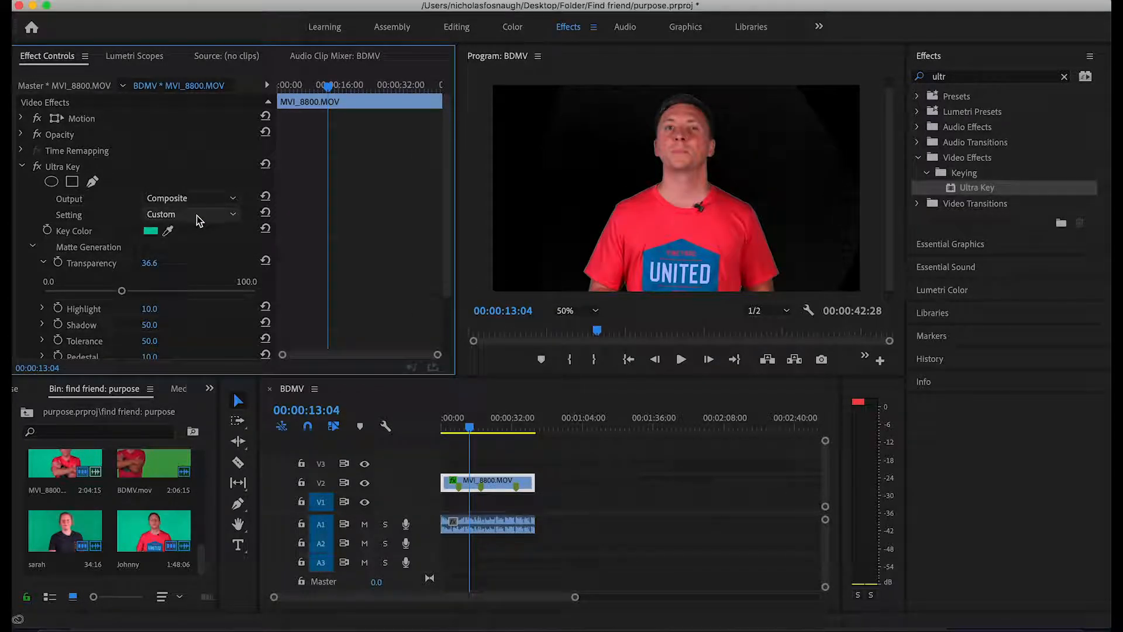
pyautogui.moveTo(123, 291); pyautogui.dragTo(238, 293)
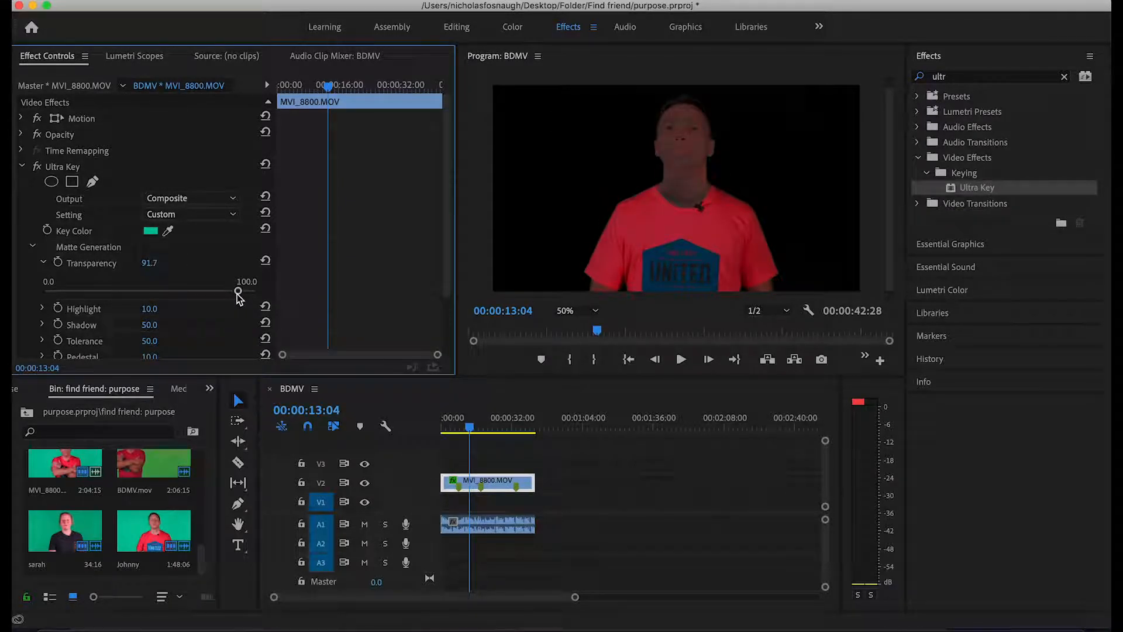
pyautogui.click(264, 260)
# Set the Ultra Key output to Alpha Channel and the Matte Generation Transparency to 37.0.
pyautogui.click(227, 197)
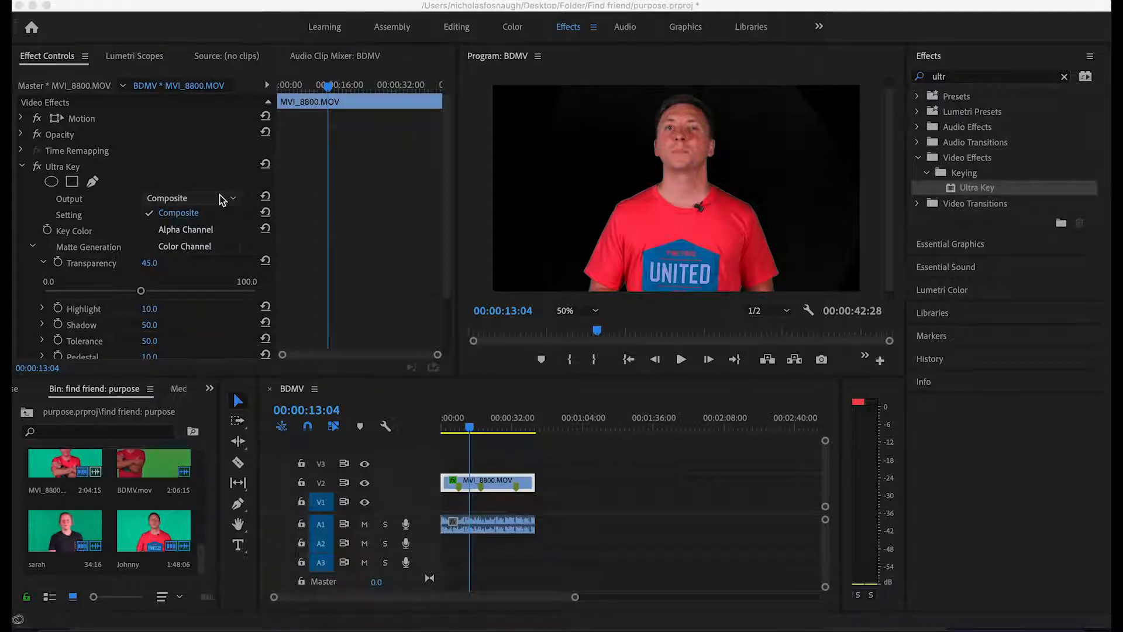
pyautogui.click(201, 228)
pyautogui.moveTo(132, 296); pyautogui.dragTo(124, 295)
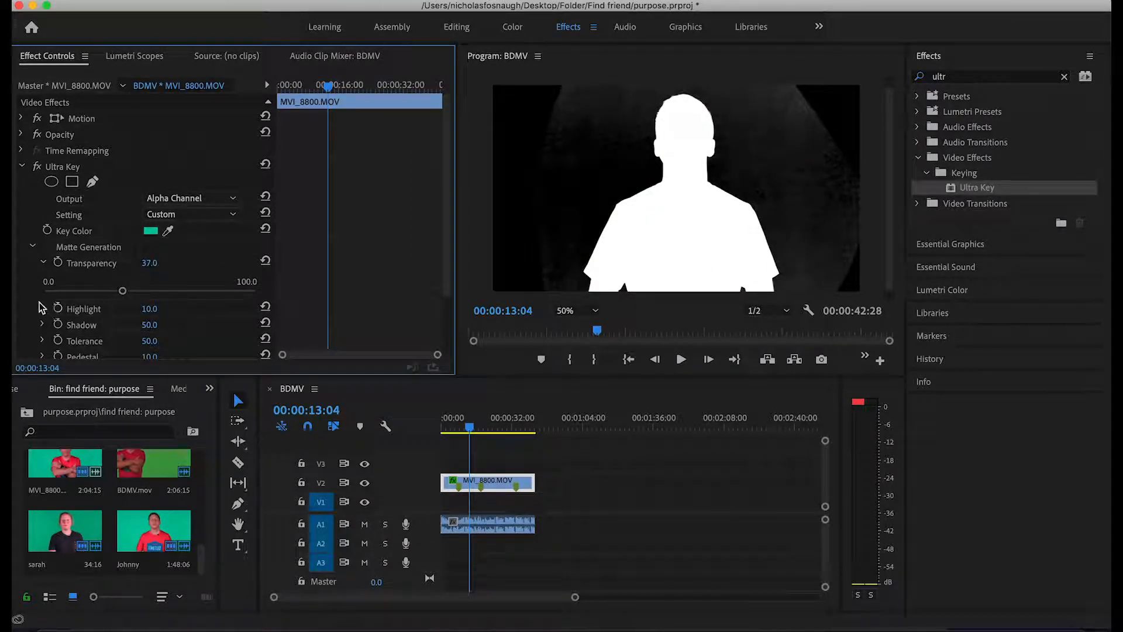
pyautogui.click(43, 263)
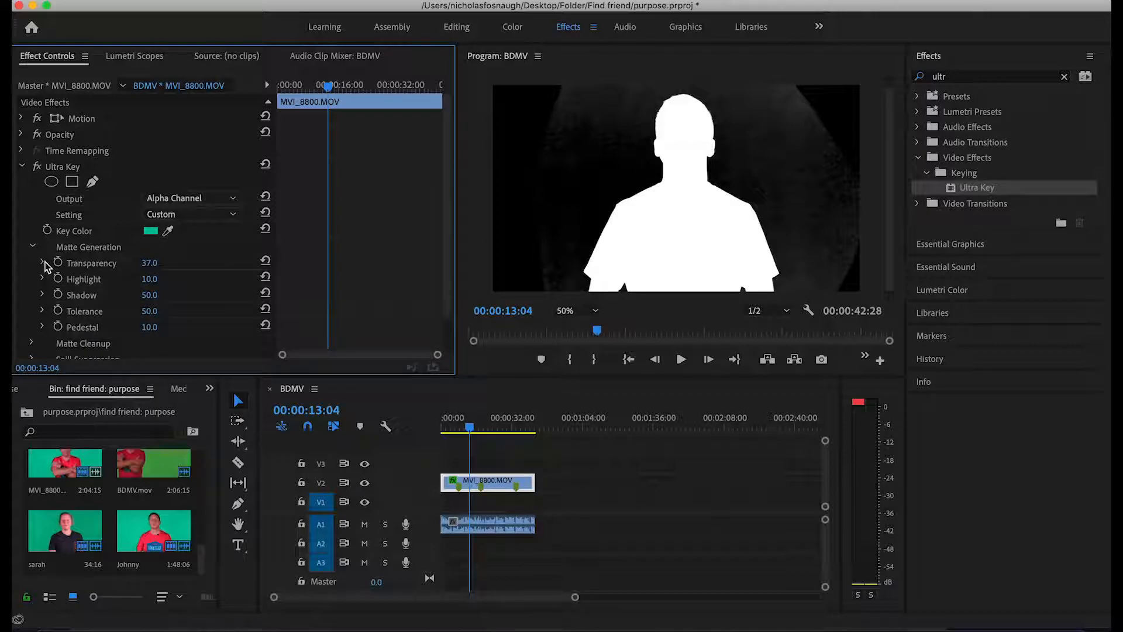
# Lower the Matte Generation Shadow to 13.4 to clean up the dark area around the presenter.
pyautogui.click(42, 295)
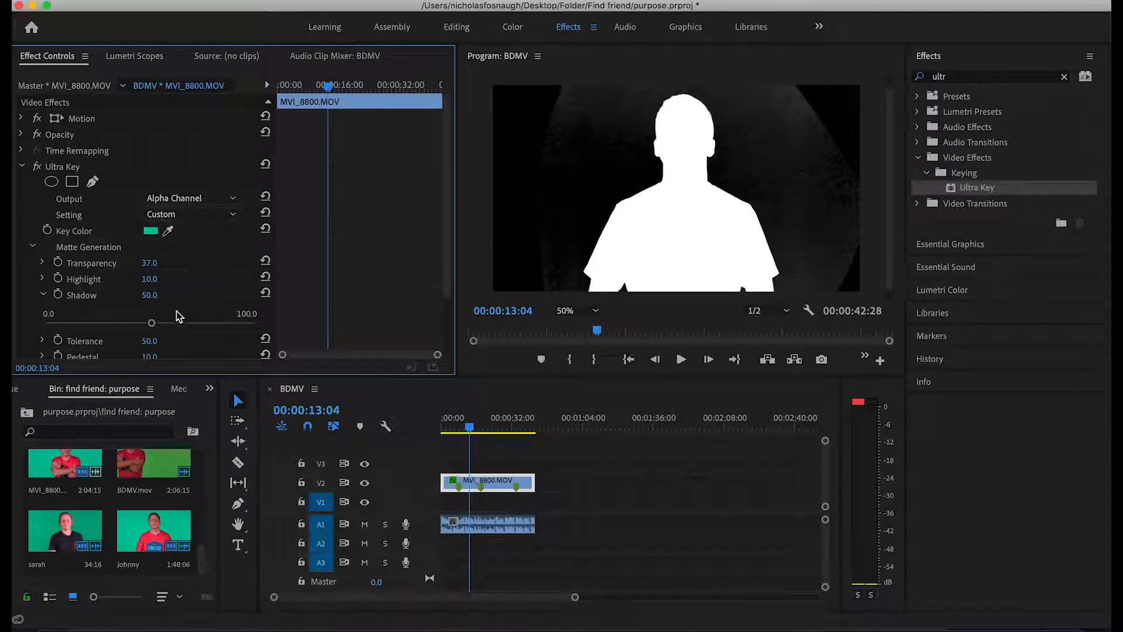
pyautogui.moveTo(151, 323); pyautogui.dragTo(71, 331)
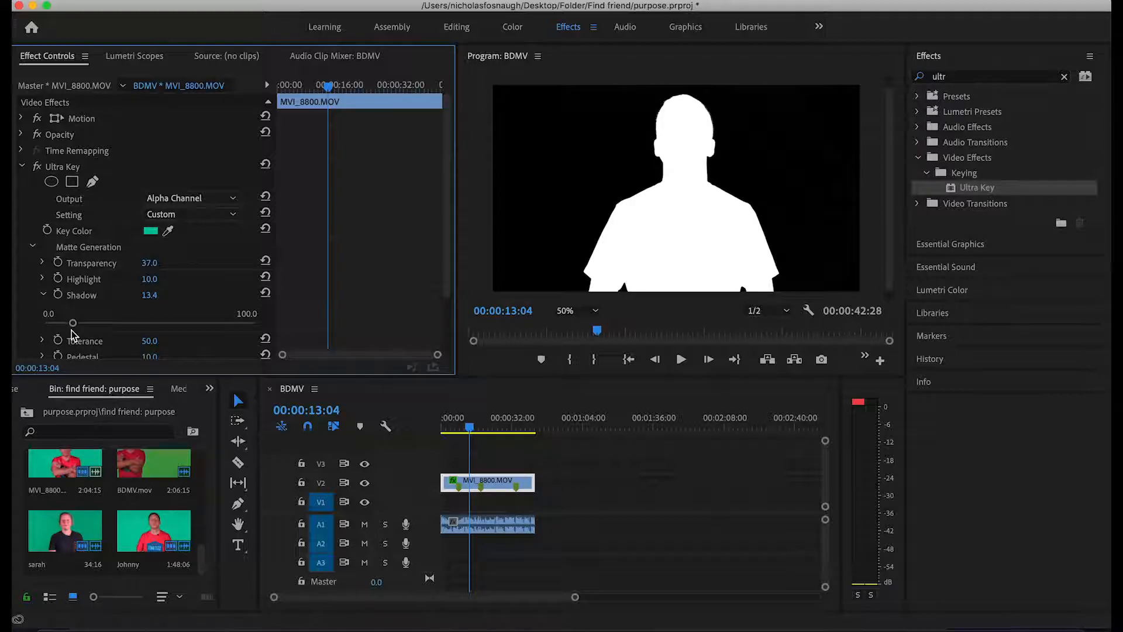
pyautogui.click(43, 294)
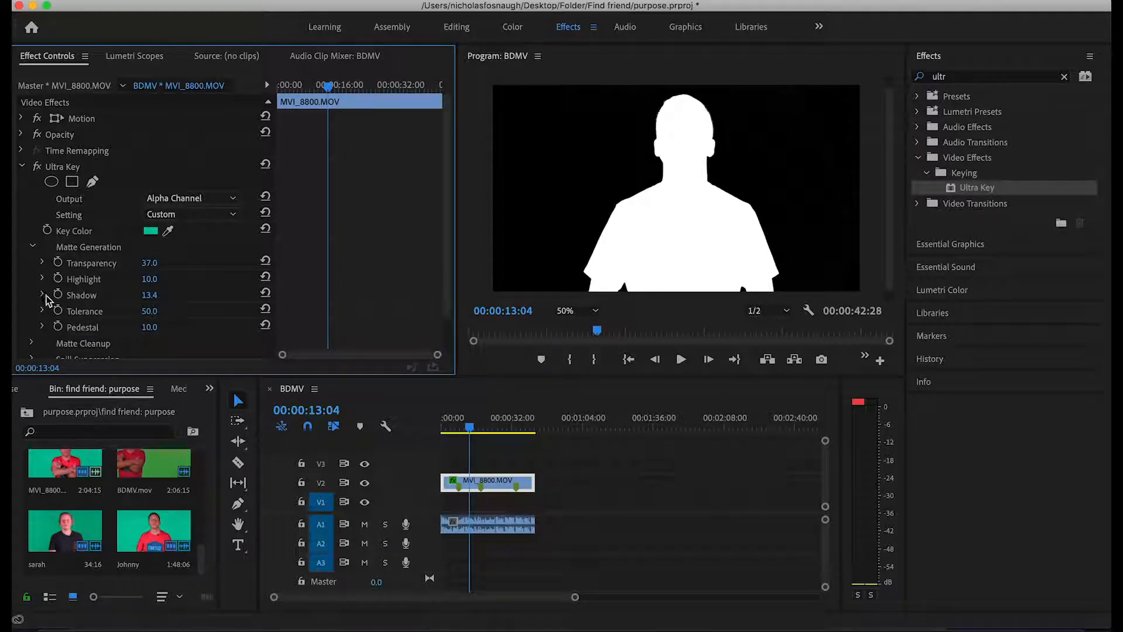
# Set the Matte Generation Pedestal to 13.4 and return the Ultra Key output to Composite.
pyautogui.click(42, 328)
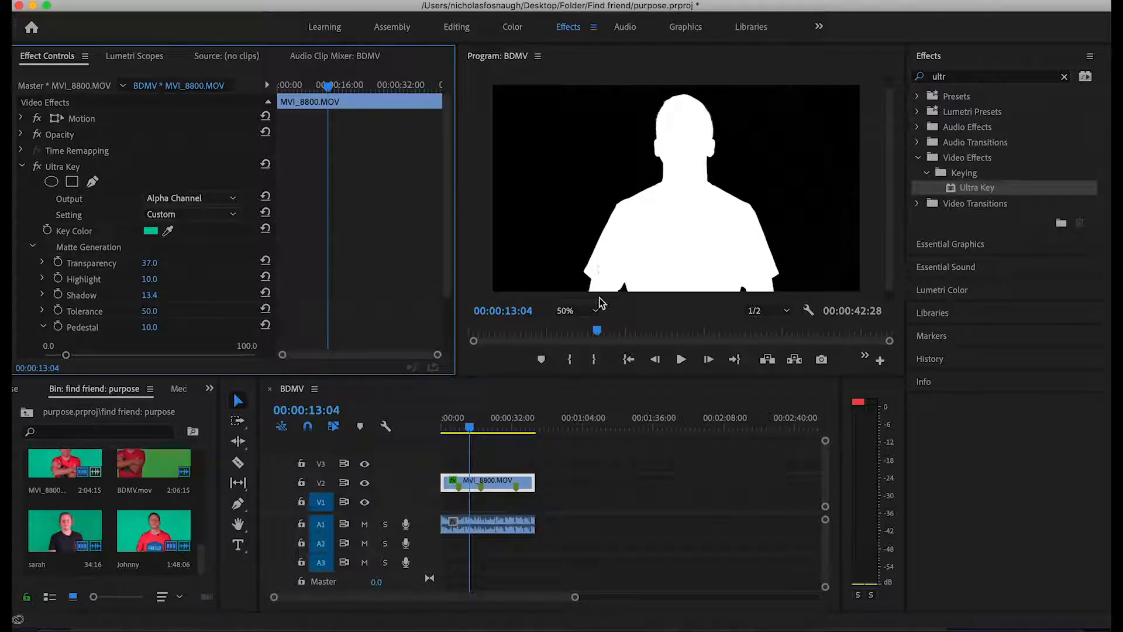
pyautogui.click(43, 327)
pyautogui.click(43, 327)
pyautogui.moveTo(65, 355); pyautogui.dragTo(70, 354)
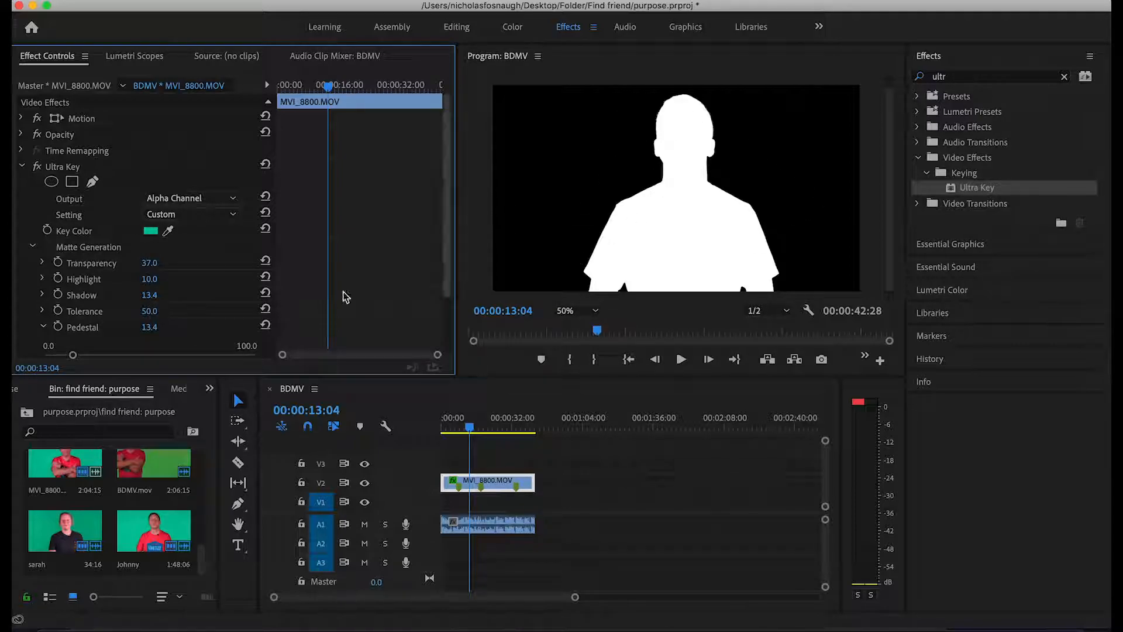
pyautogui.click(189, 199)
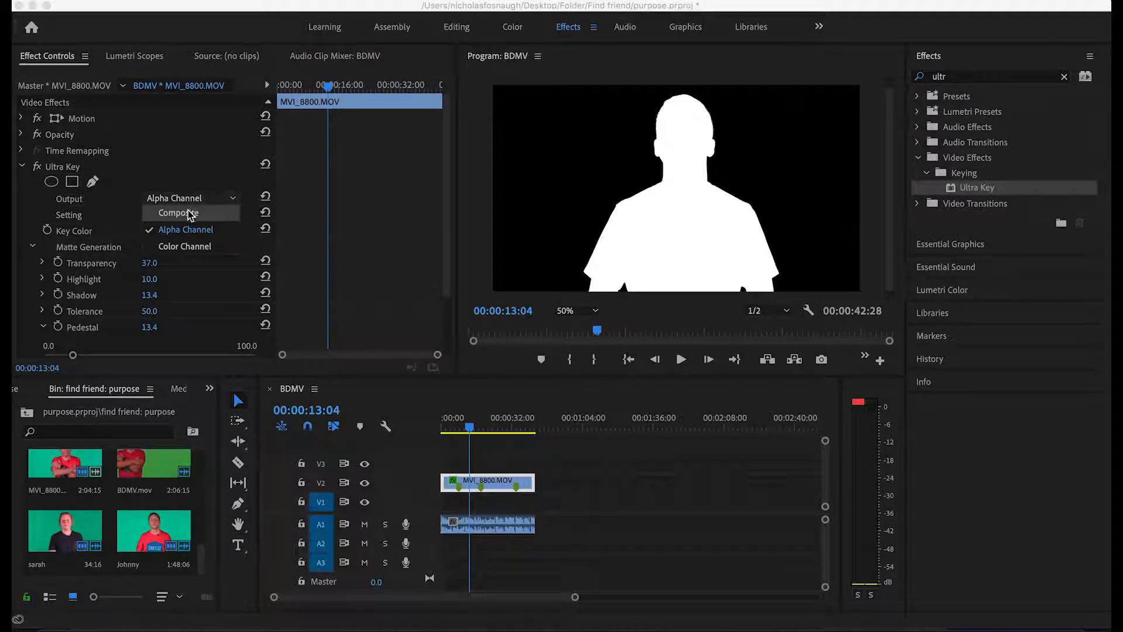
pyautogui.click(188, 211)
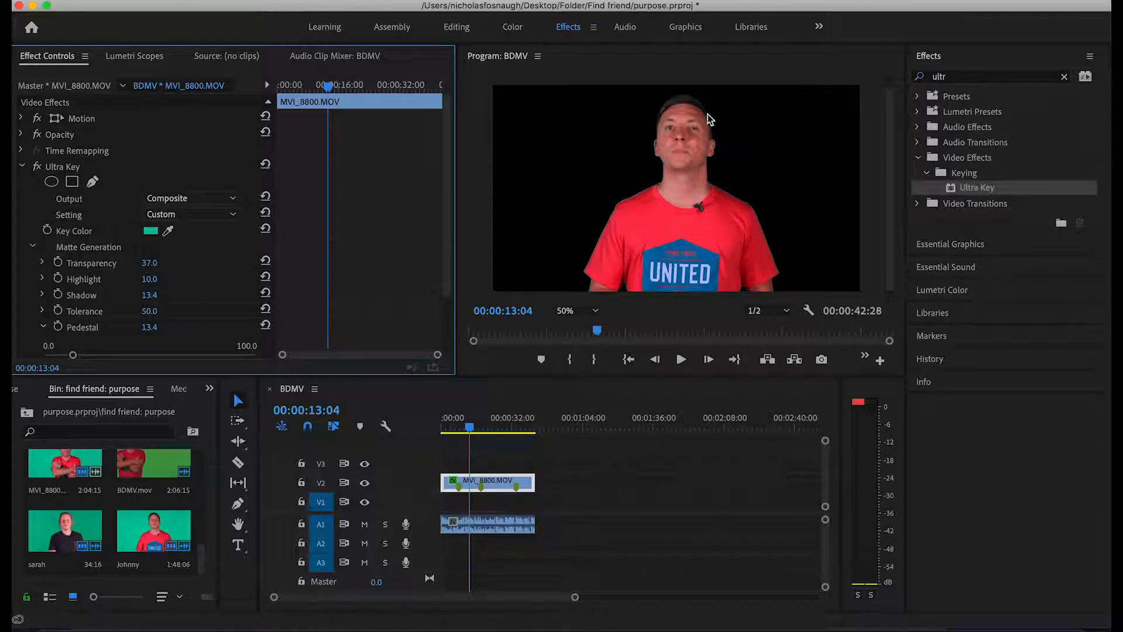
# Play the clip to 00:00:16:00 and examine the keyed edges around the presenter at 150% zoom.
pyautogui.press('space')
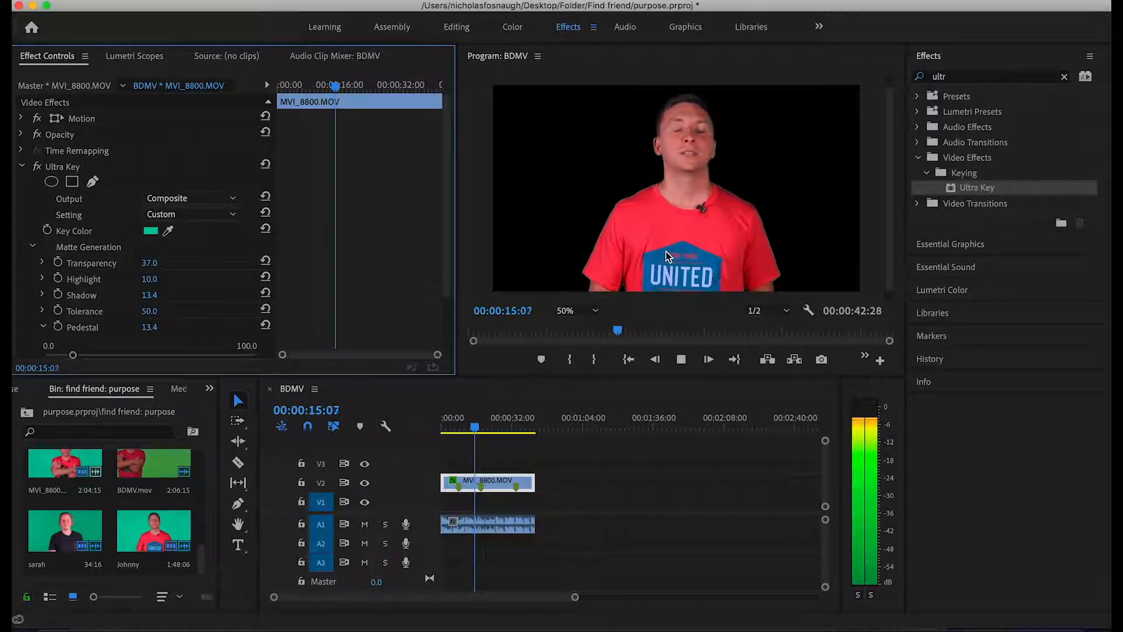
pyautogui.press('space')
pyautogui.click(576, 311)
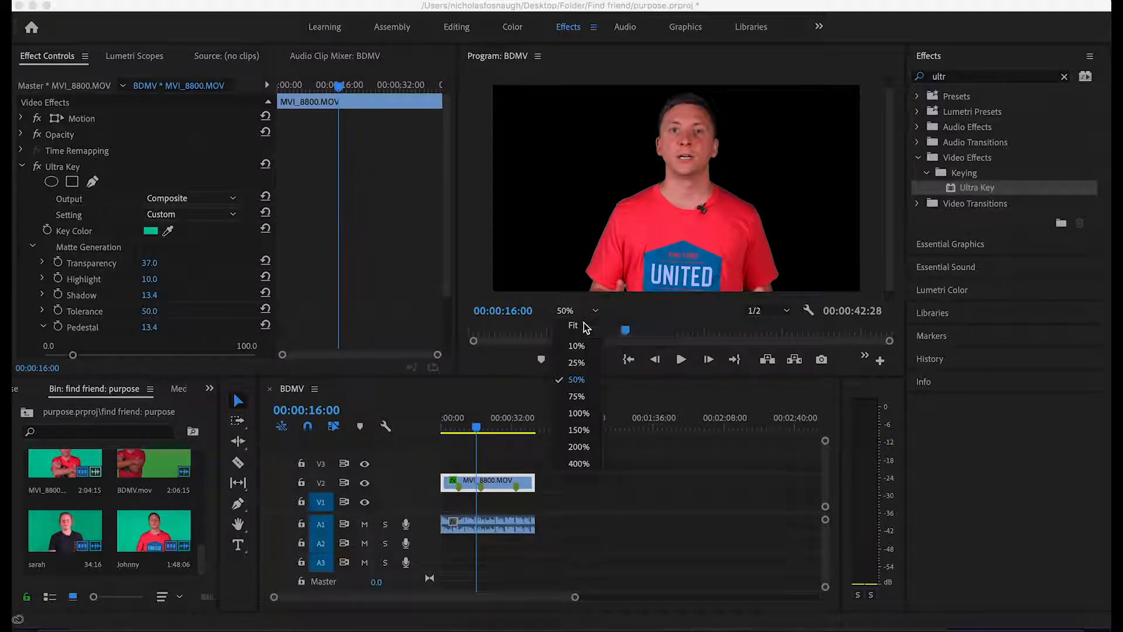
pyautogui.click(579, 348)
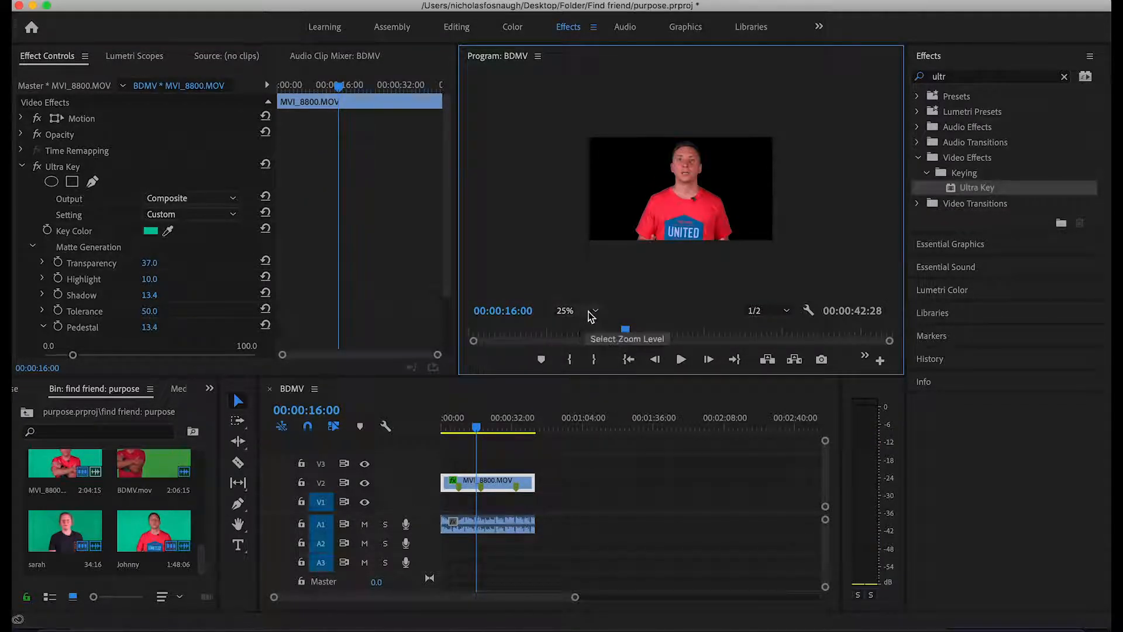
pyautogui.click(573, 311)
pyautogui.click(576, 397)
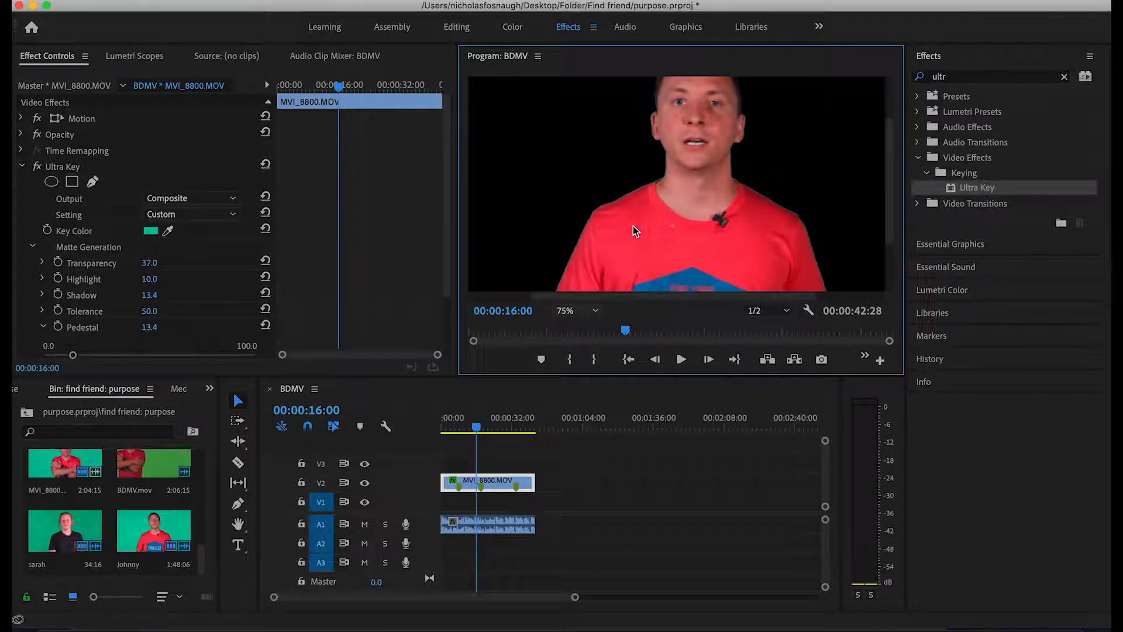
pyautogui.click(591, 312)
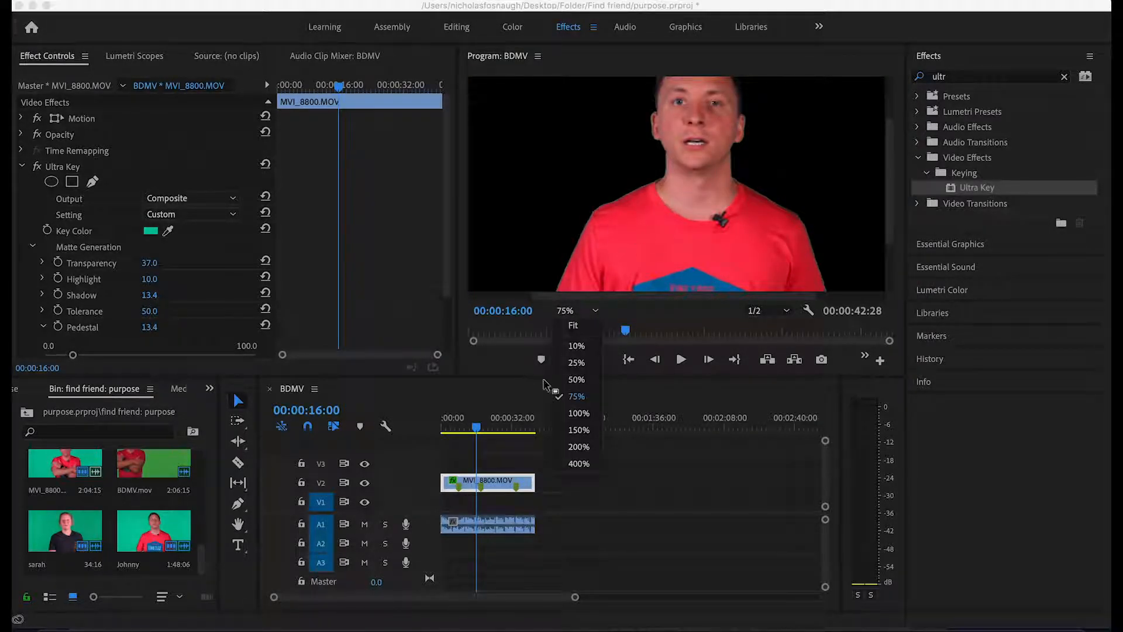
pyautogui.click(564, 429)
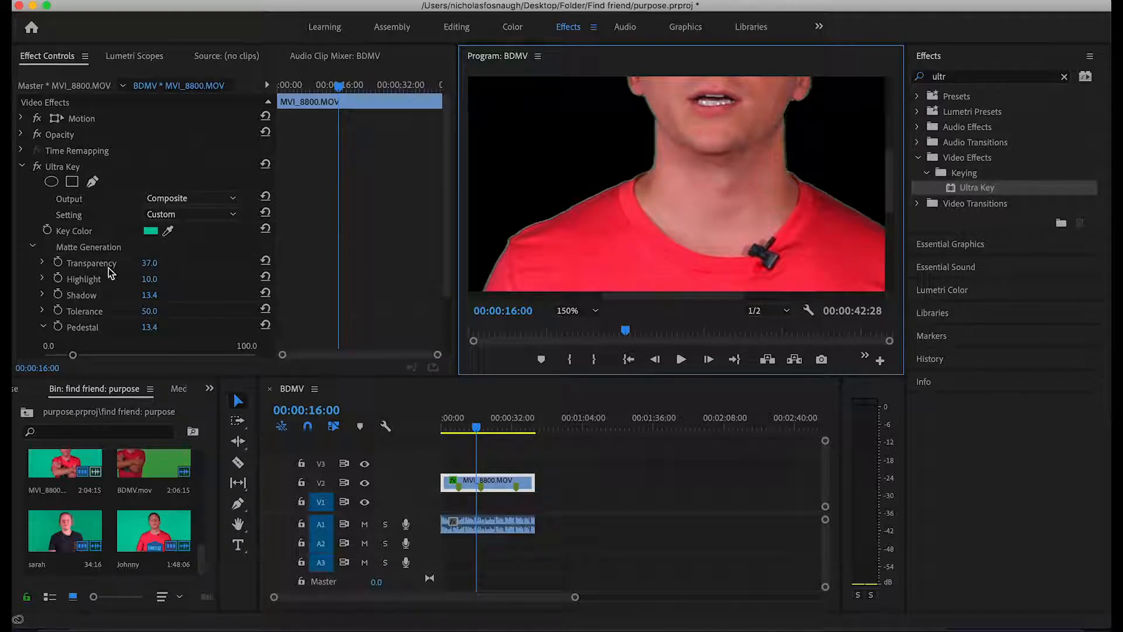
# Collapse Matte Generation and set the Matte Cleanup Choke to 16.7, after trying it at 100.0.
pyautogui.scroll(-2, 30, 258)
pyautogui.scroll(-3, 30, 258)
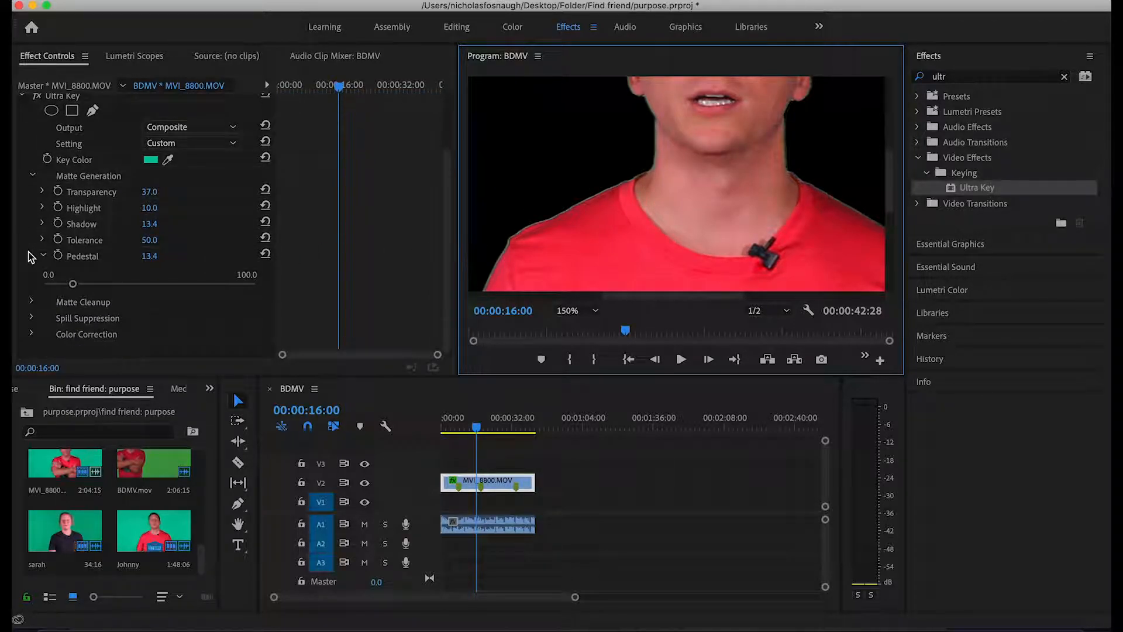
pyautogui.click(32, 177)
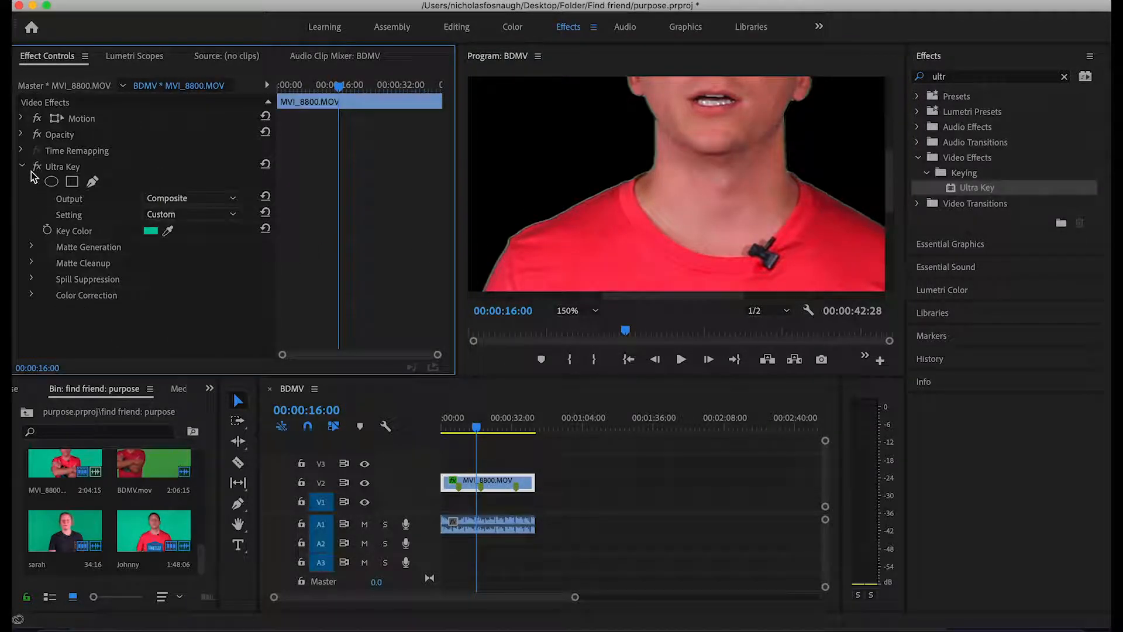
pyautogui.click(32, 263)
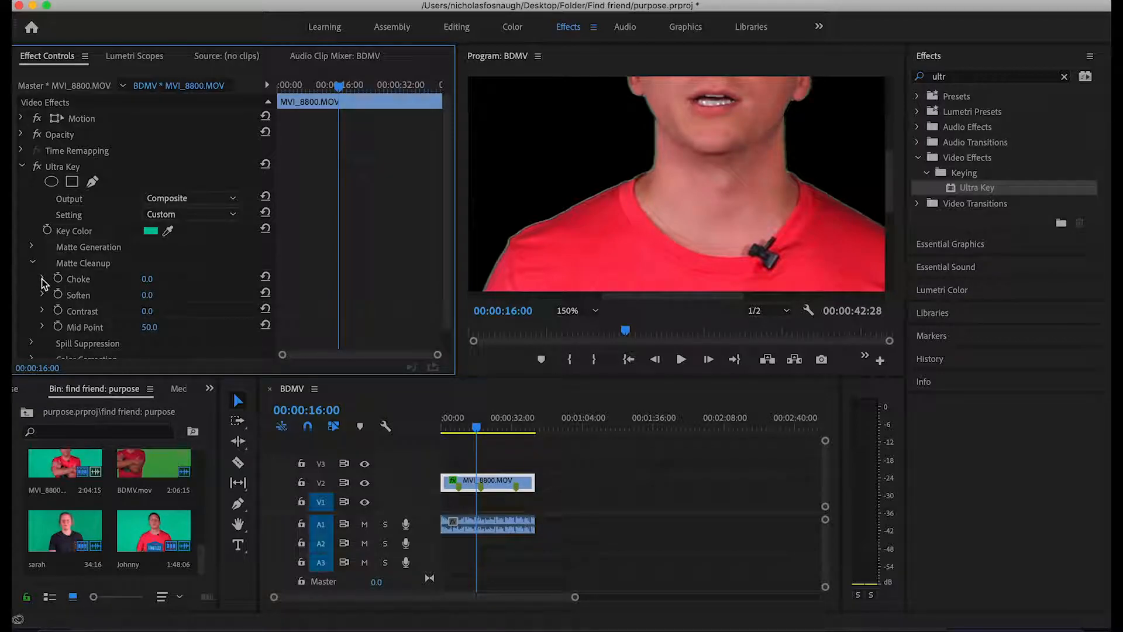
pyautogui.click(41, 279)
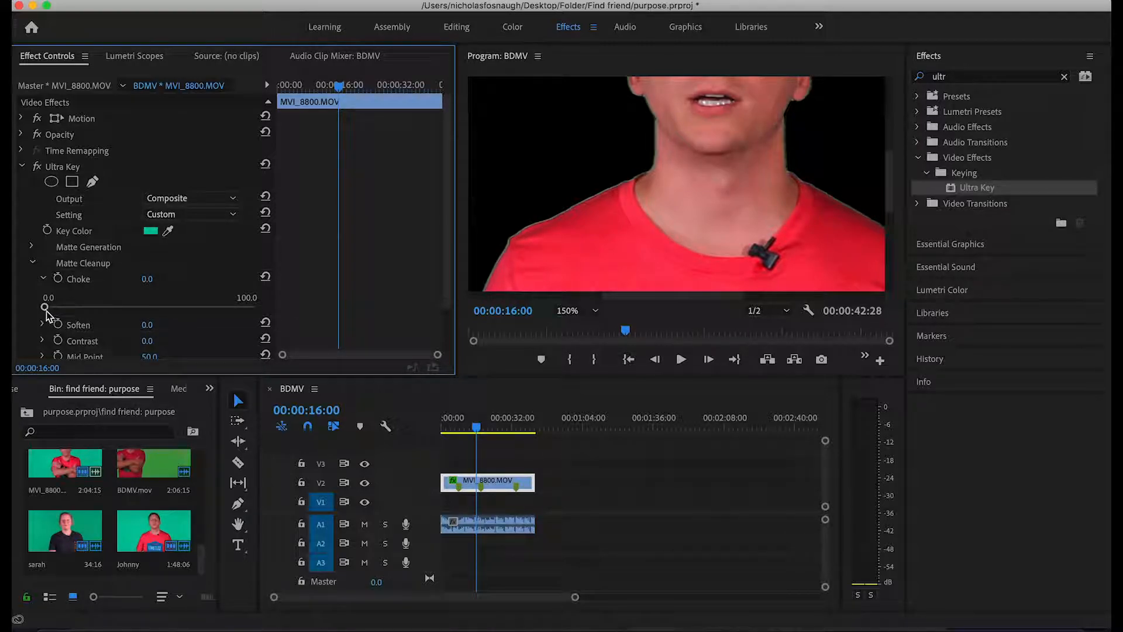
pyautogui.moveTo(46, 307); pyautogui.dragTo(316, 315)
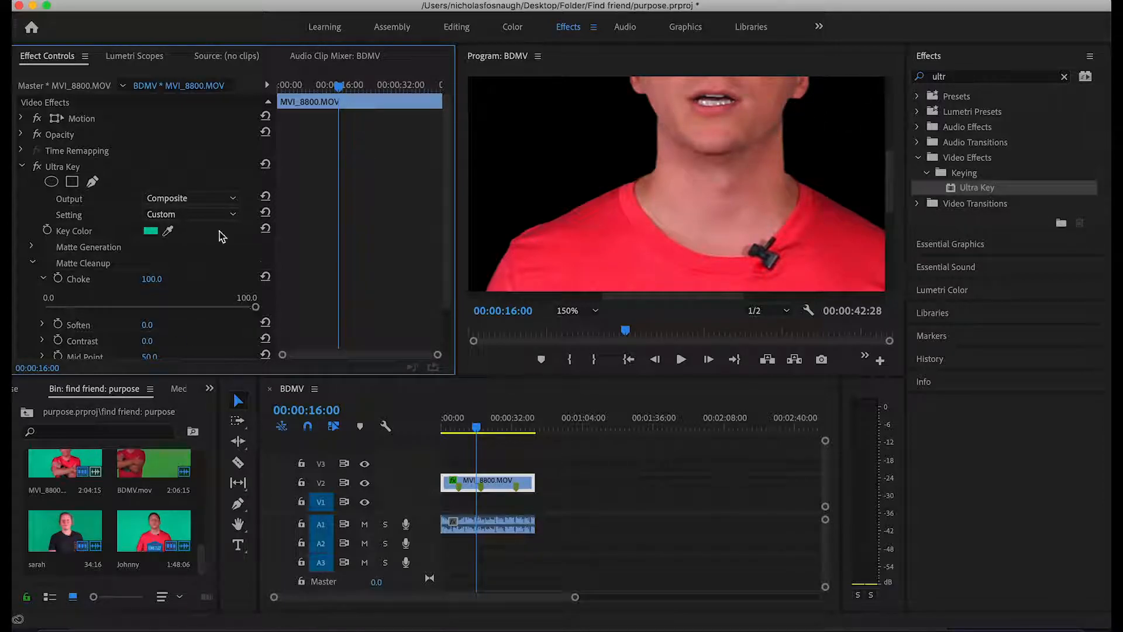
pyautogui.moveTo(256, 306); pyautogui.dragTo(80, 314)
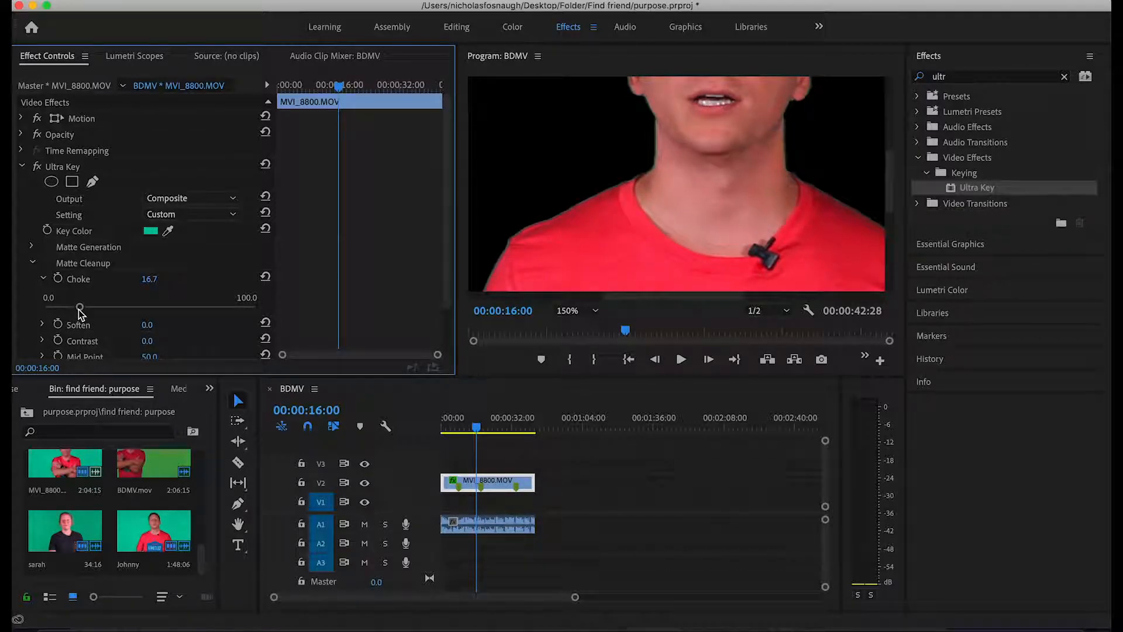
pyautogui.click(42, 279)
# Set the Matte Cleanup Soften to 9.1 and fit the whole frame in the Program monitor.
pyautogui.click(42, 294)
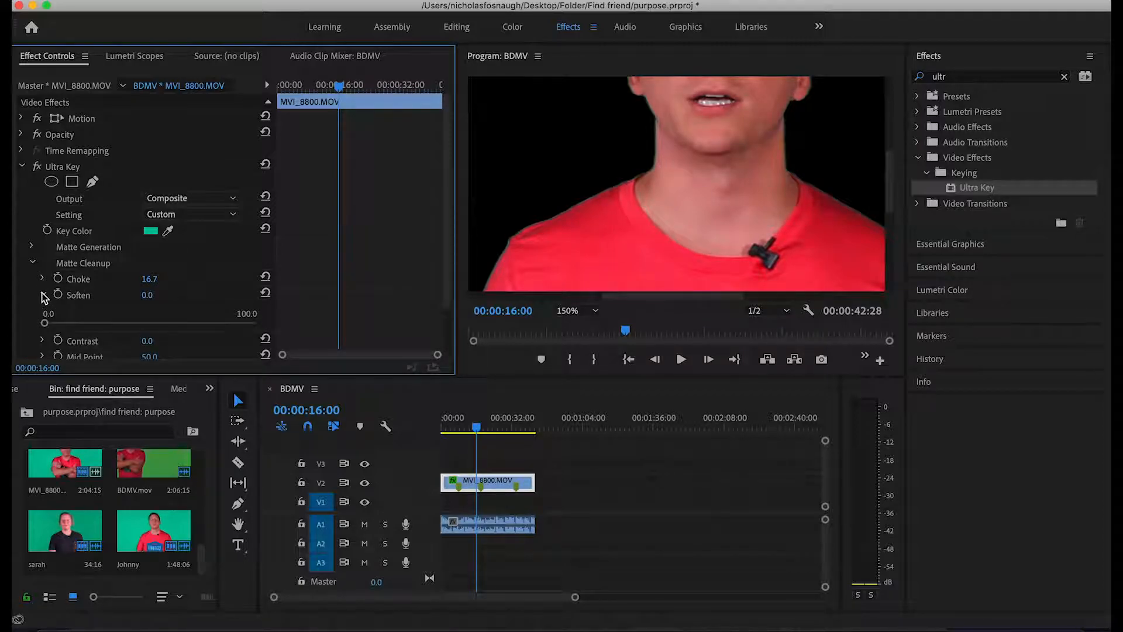
pyautogui.click(47, 323)
pyautogui.moveTo(47, 324); pyautogui.dragTo(65, 325)
pyautogui.click(570, 310)
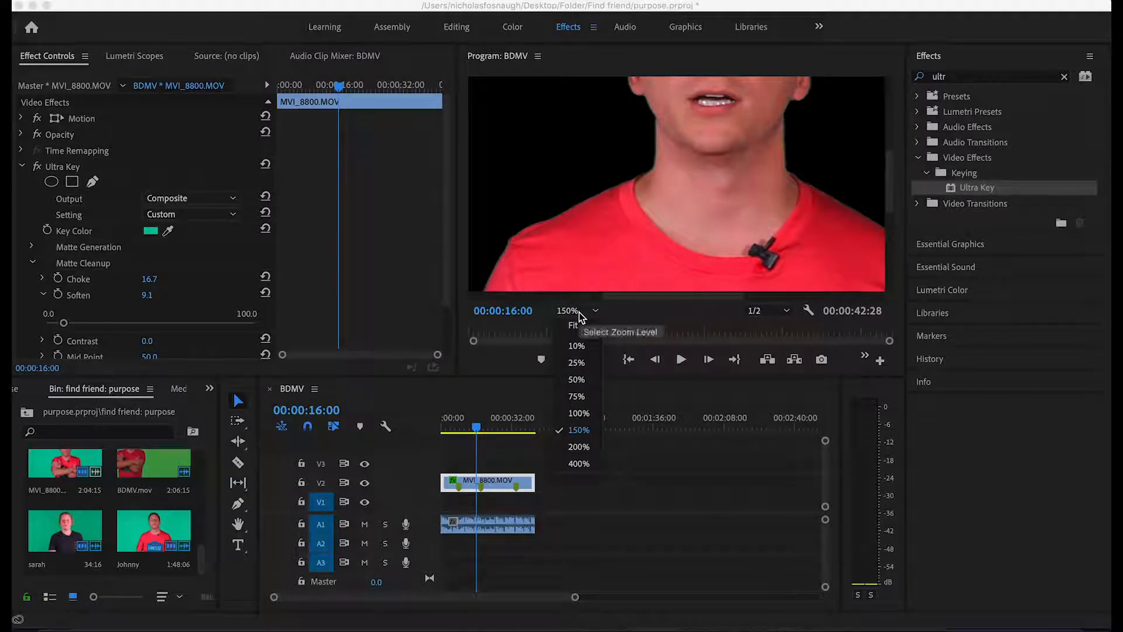
pyautogui.click(576, 379)
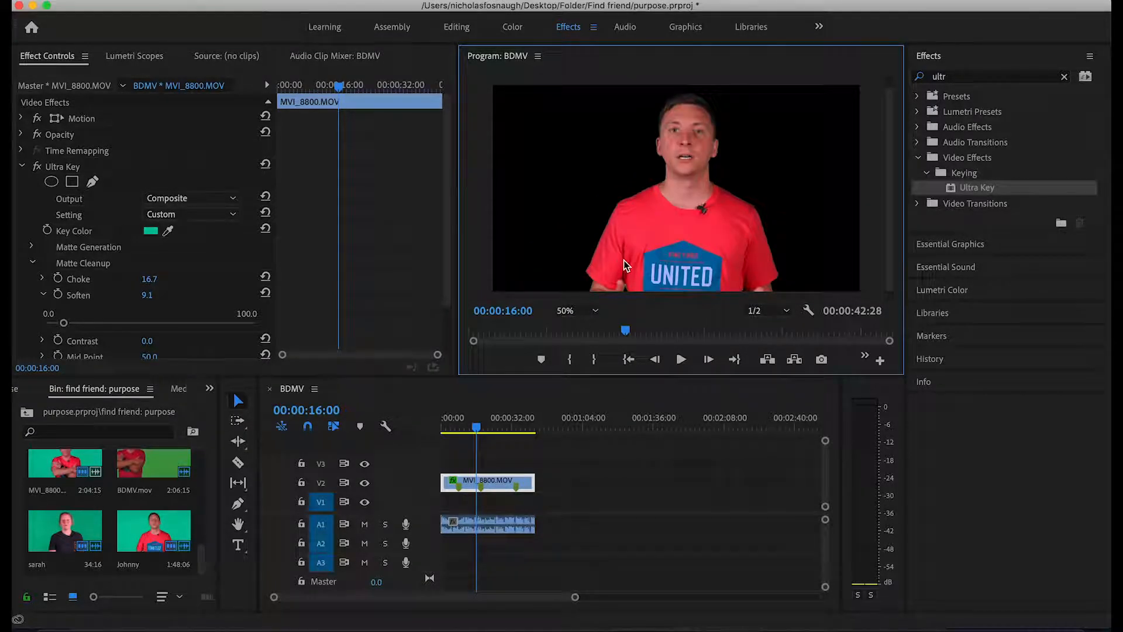
pyautogui.click(591, 311)
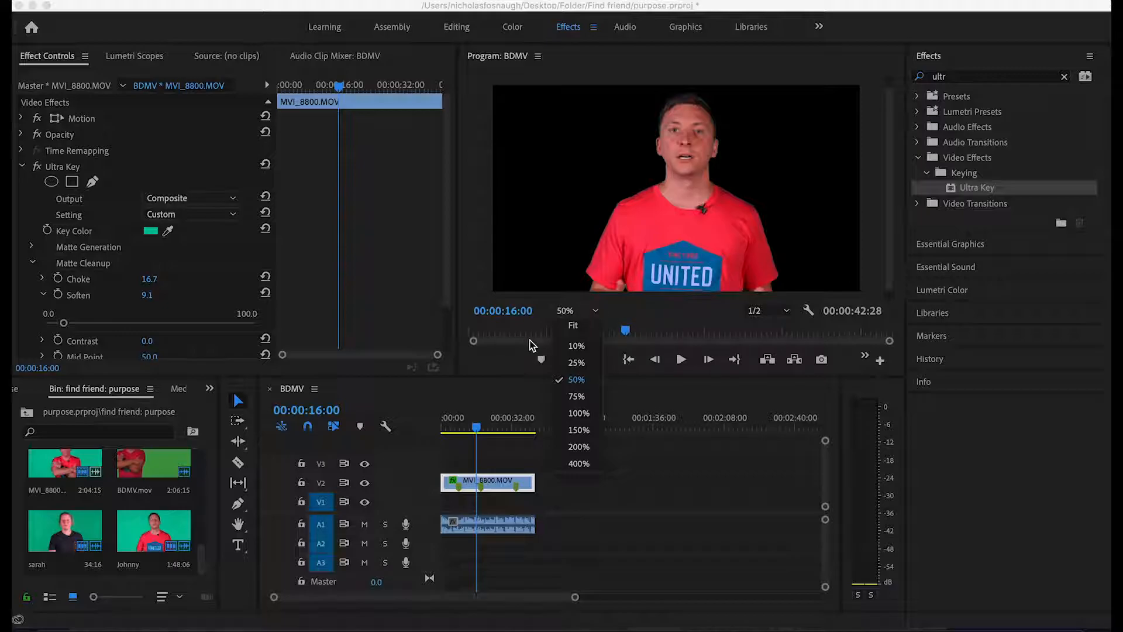
pyautogui.click(574, 328)
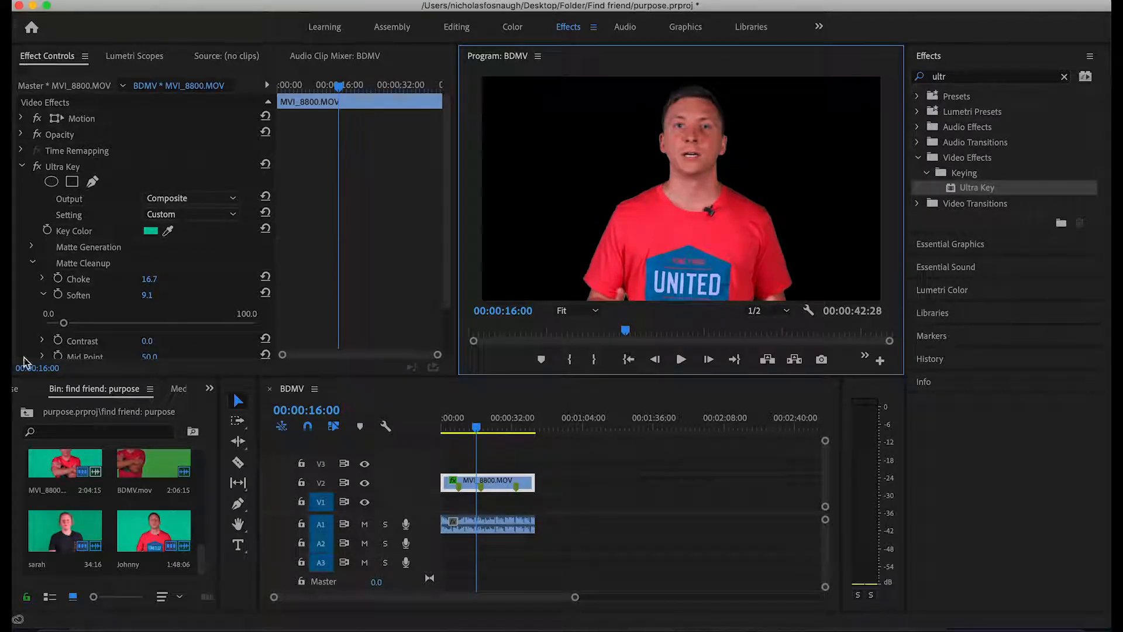
# Set the Matte Cleanup Soften to 7.2, after trying it at 100.0, and collapse Matte Cleanup.
pyautogui.click(42, 279)
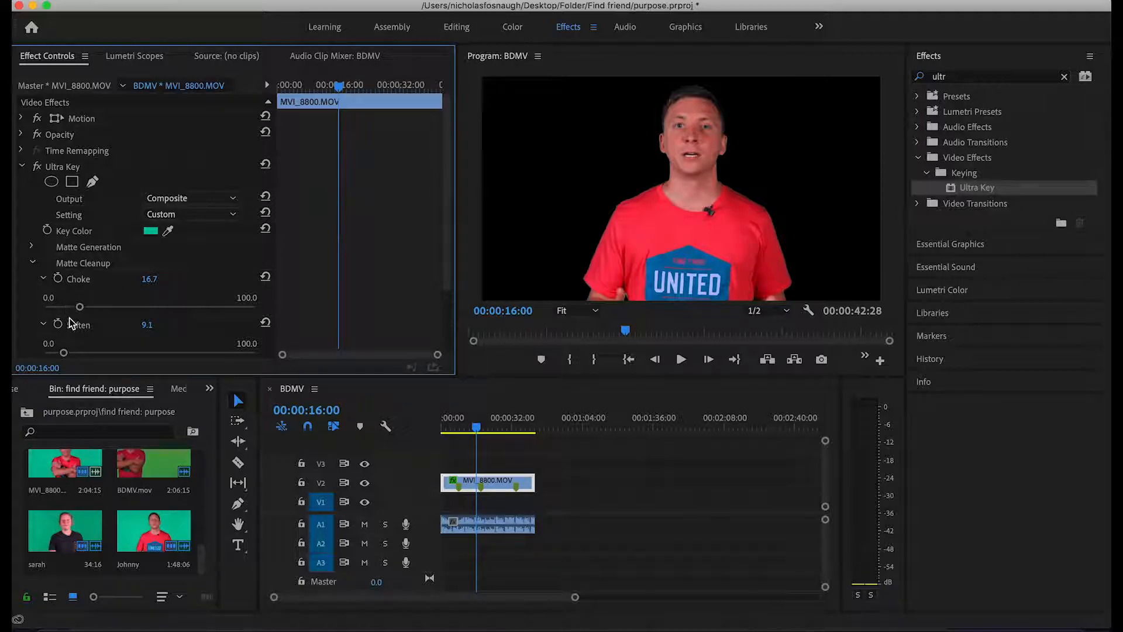
pyautogui.moveTo(64, 352); pyautogui.dragTo(306, 352)
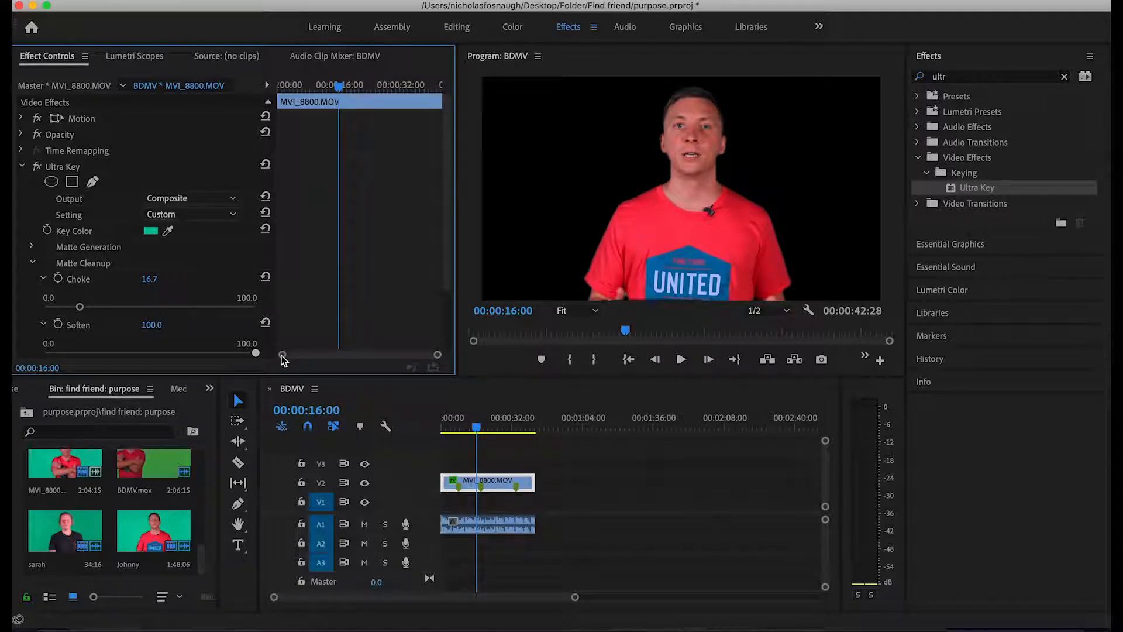
pyautogui.moveTo(254, 354); pyautogui.dragTo(61, 359)
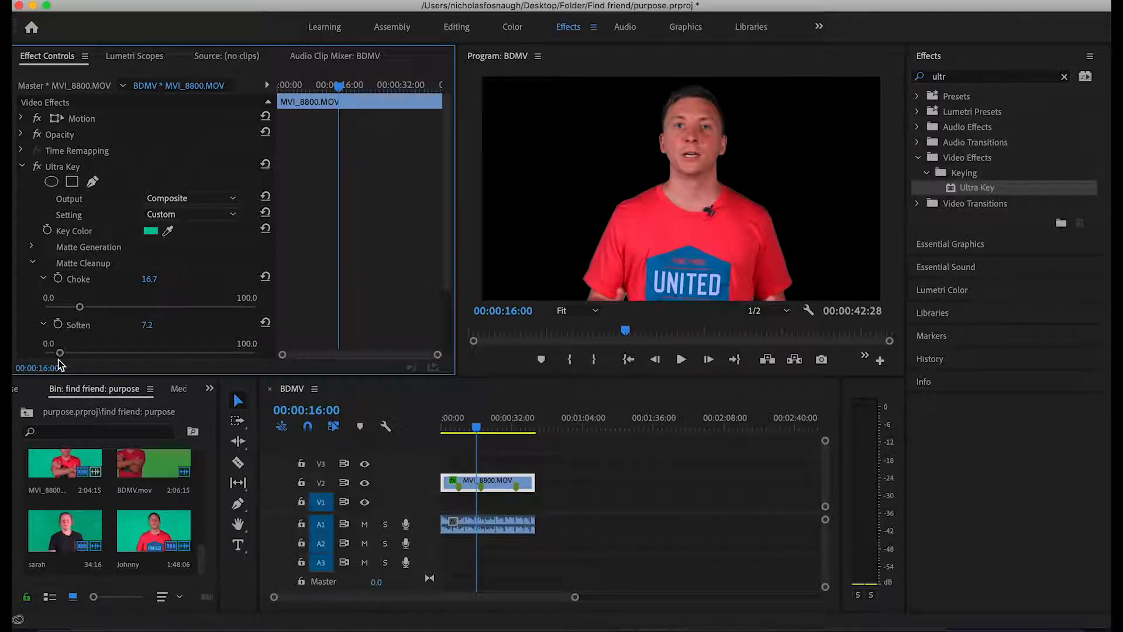
pyautogui.click(43, 322)
pyautogui.click(32, 262)
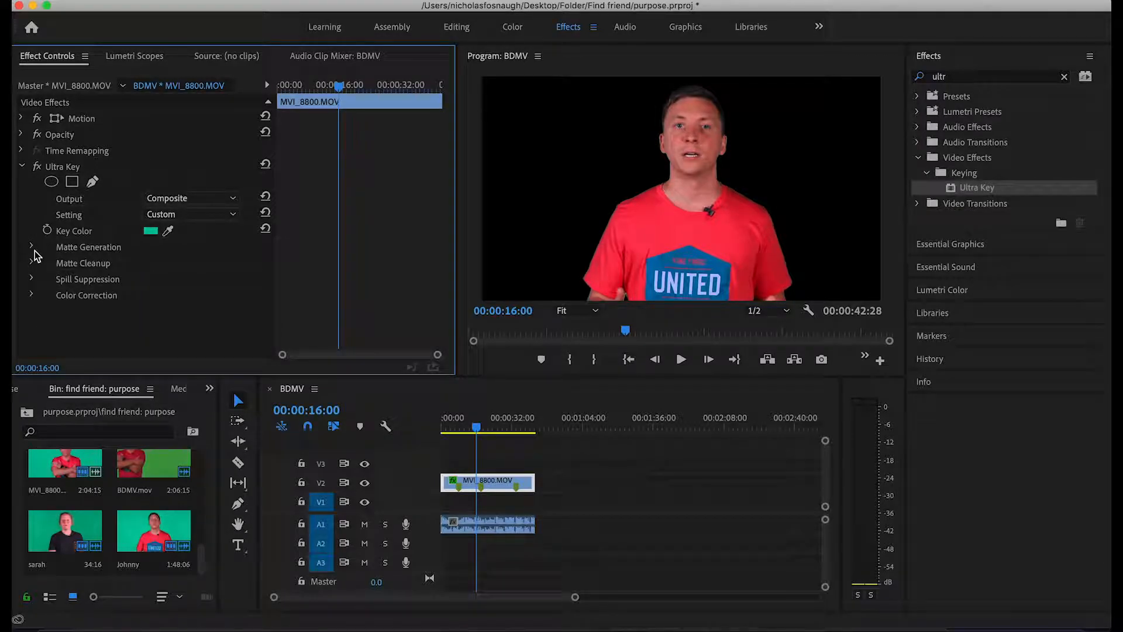
# Set the Spill Suppression Desaturate to 85.5, inspect the presenter's edges up close and refine the value to 86.2.
pyautogui.click(33, 279)
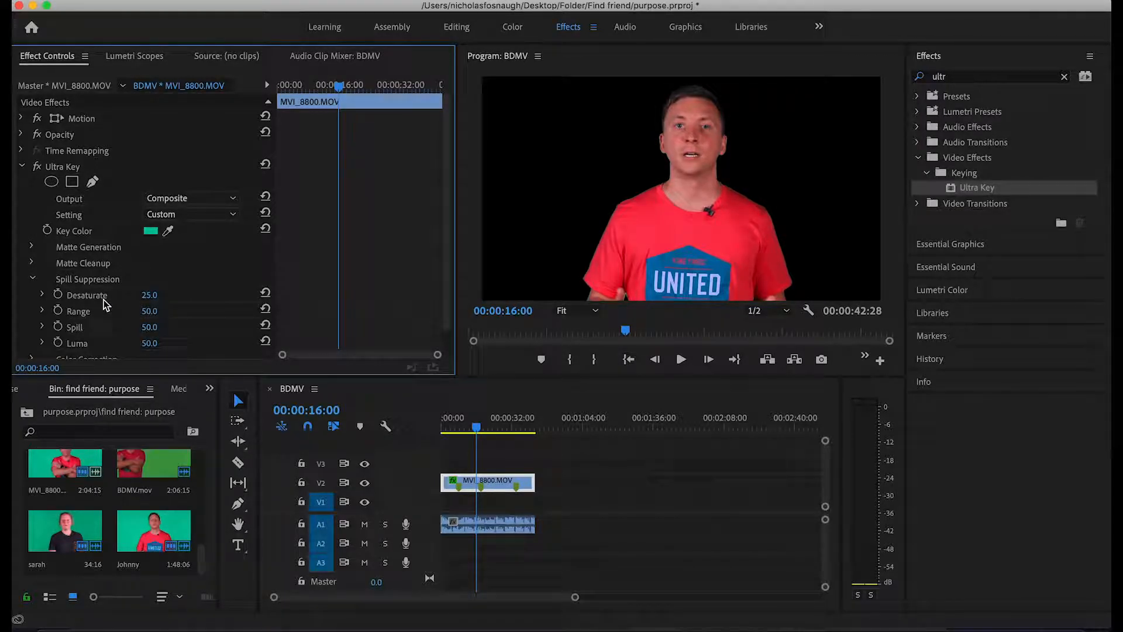
pyautogui.click(43, 295)
pyautogui.moveTo(98, 324); pyautogui.dragTo(225, 342)
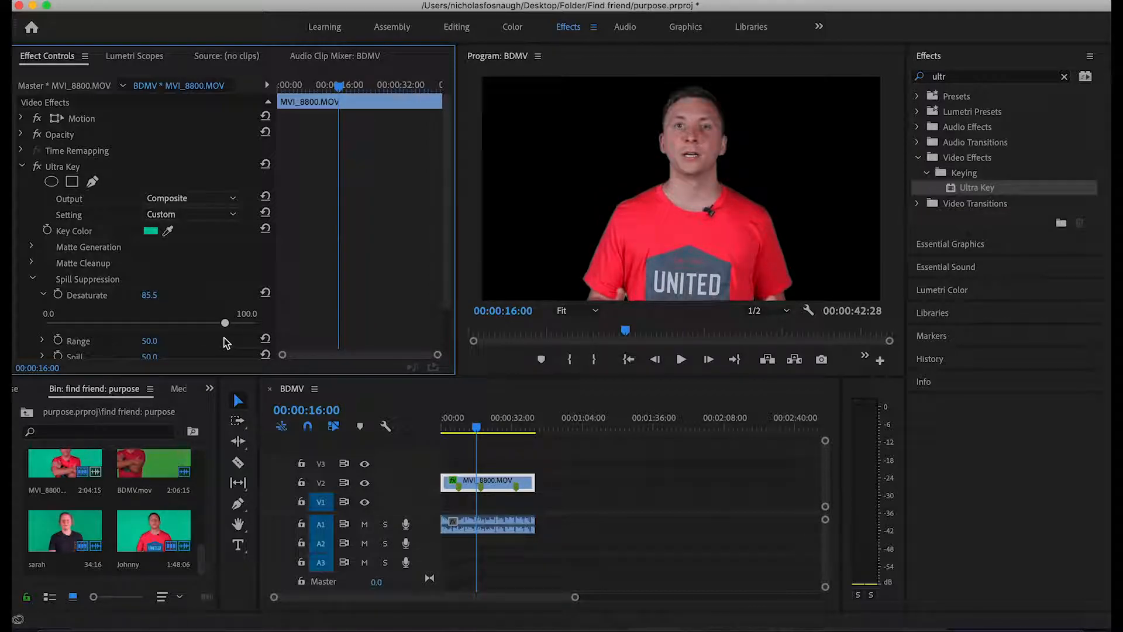
pyautogui.click(576, 311)
pyautogui.click(577, 403)
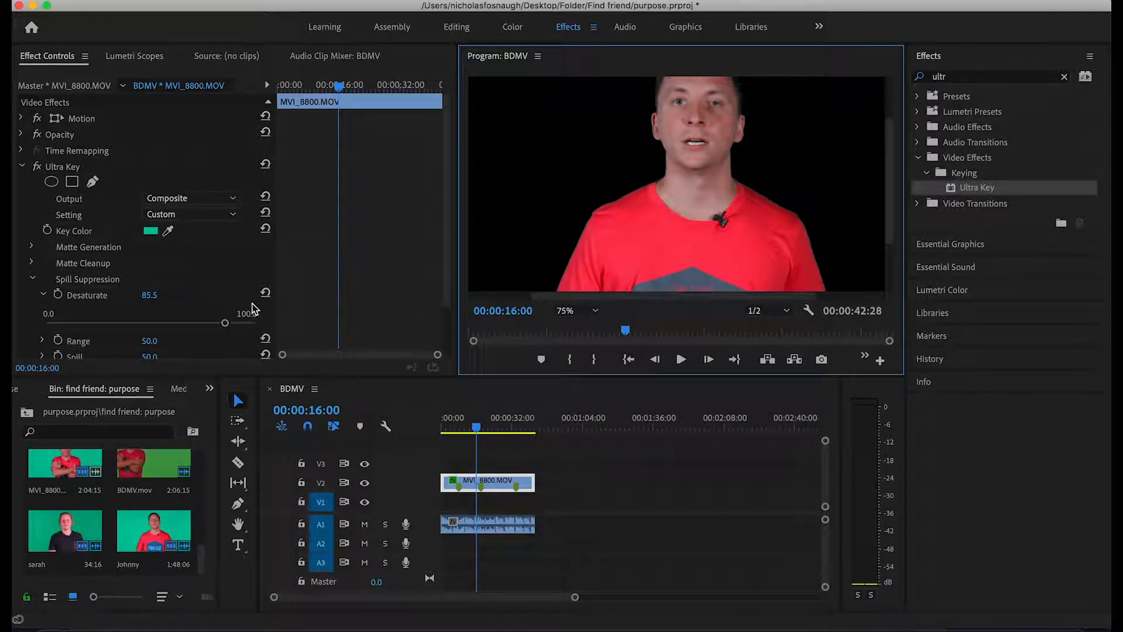
pyautogui.hscroll(-3, 574, 306)
pyautogui.click(578, 310)
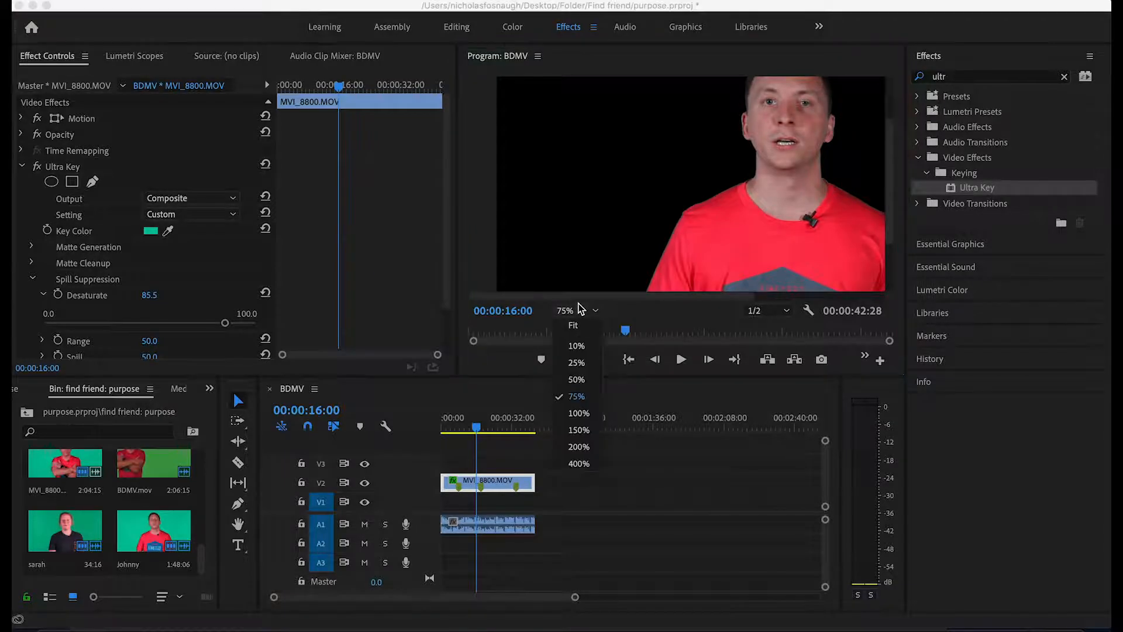
pyautogui.click(579, 412)
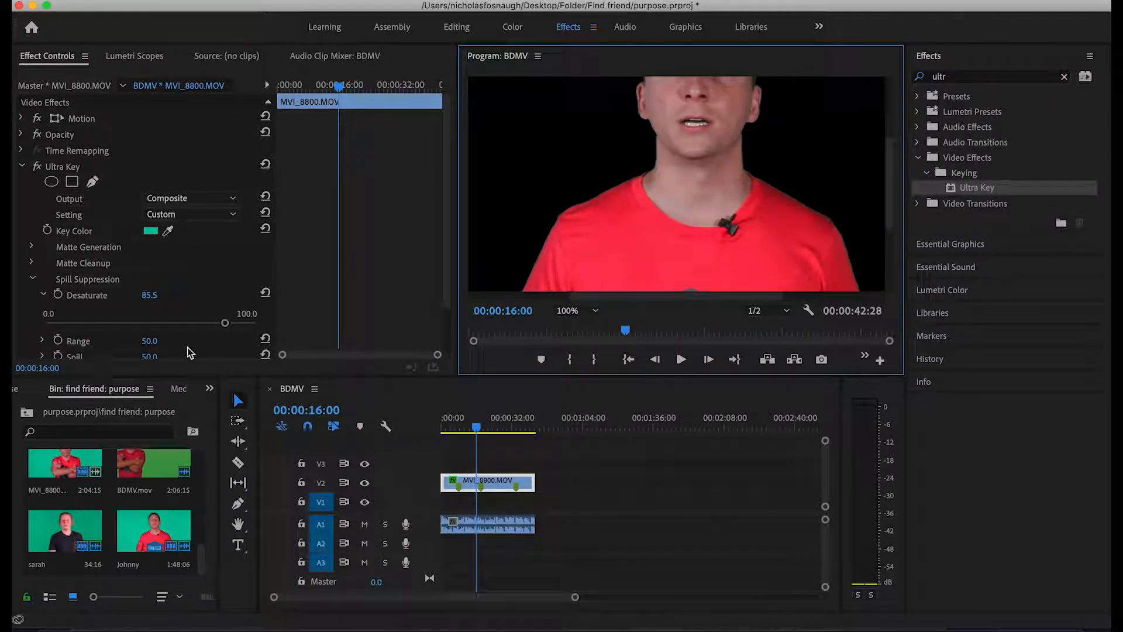
pyautogui.moveTo(227, 324); pyautogui.dragTo(226, 327)
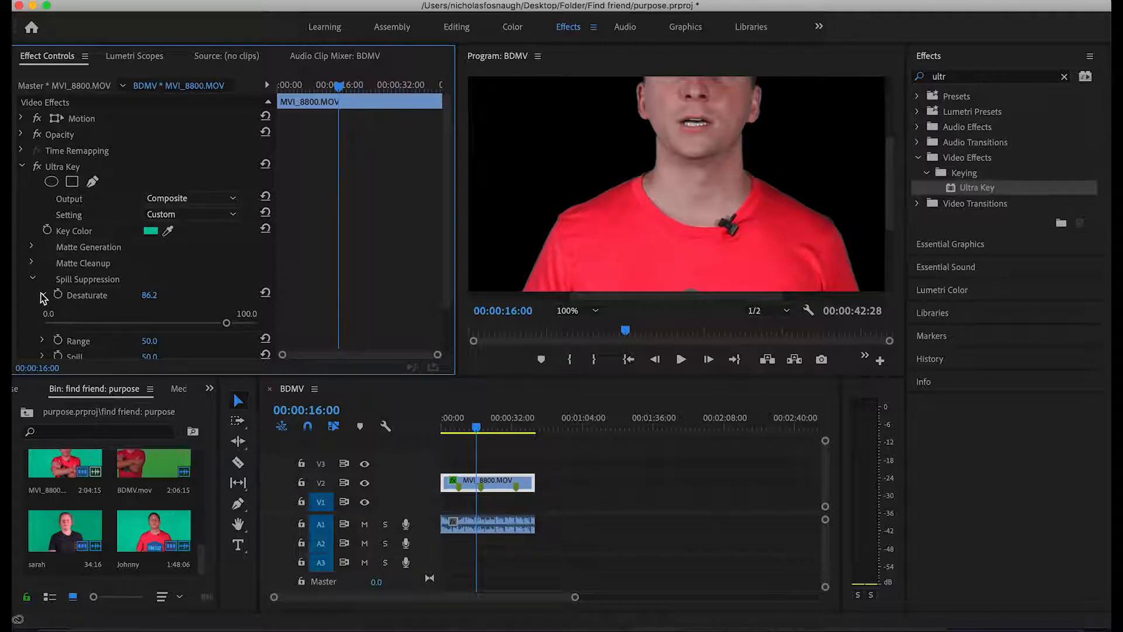
pyautogui.click(33, 278)
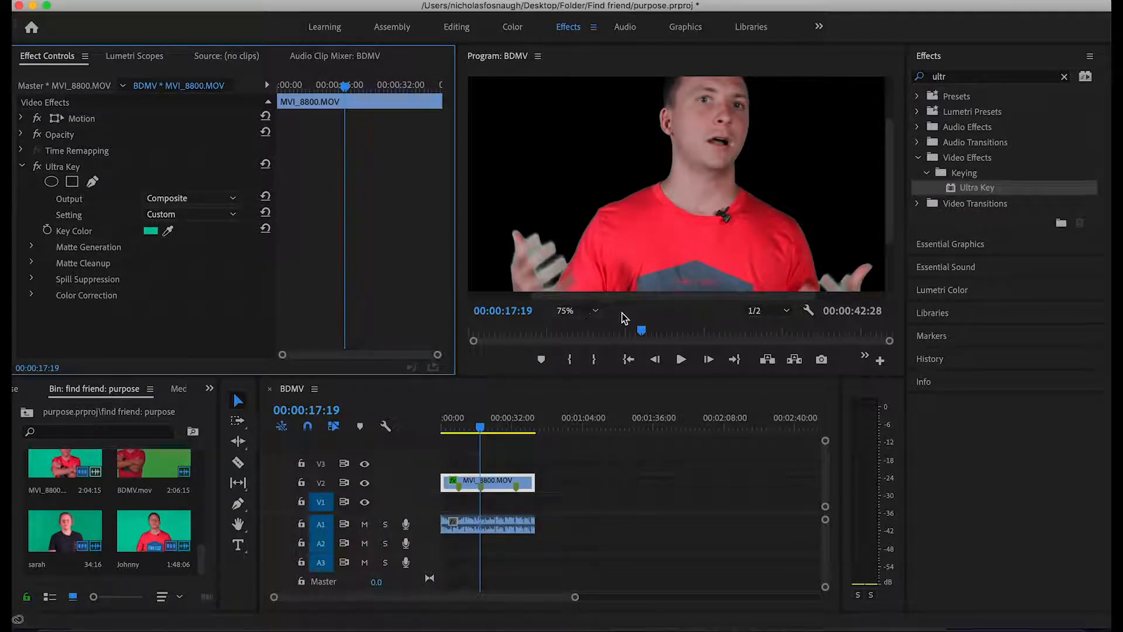
# Fit the whole frame in the Program monitor and place the grey background image on track V1 beneath the keyed clip.
pyautogui.click(565, 311)
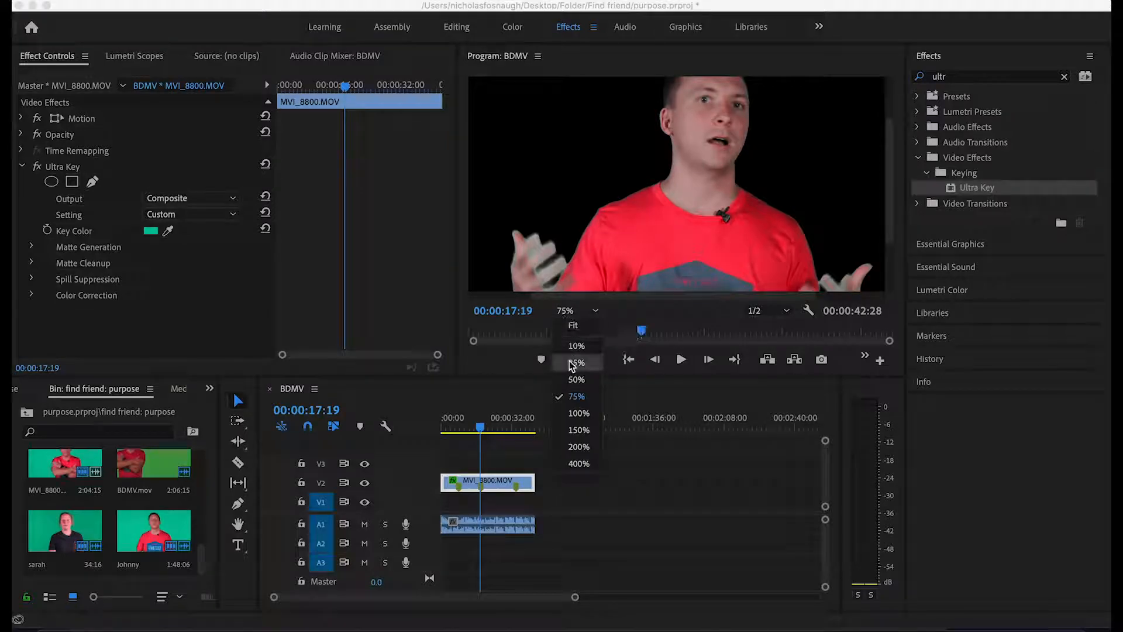
pyautogui.click(573, 327)
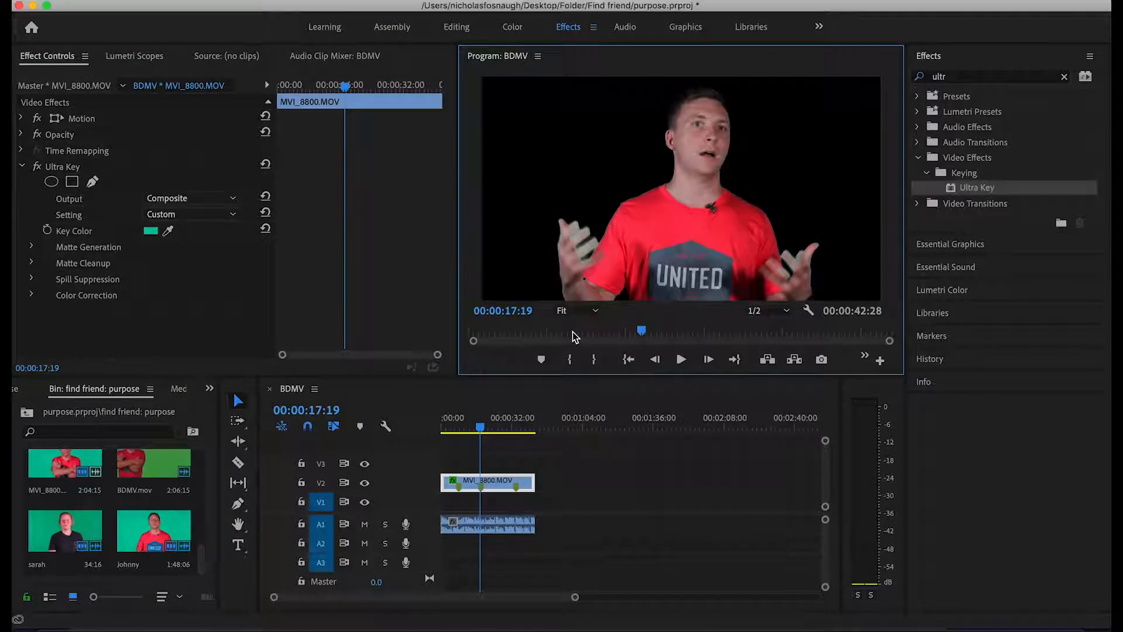
pyautogui.scroll(3, 178, 502)
pyautogui.scroll(-1, 178, 502)
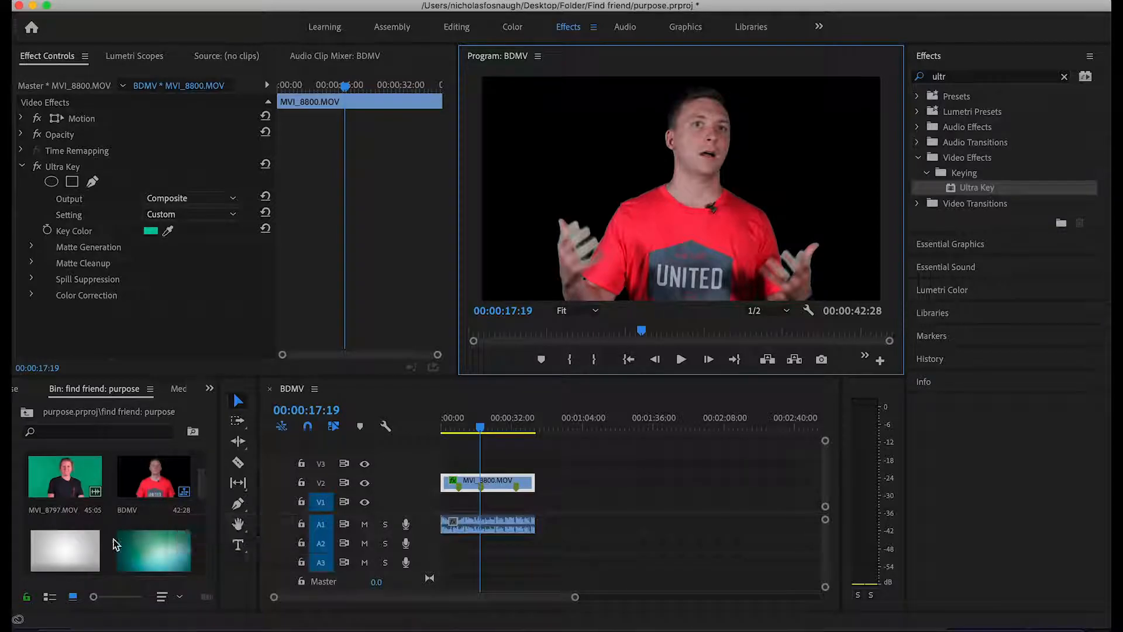
pyautogui.moveTo(69, 558); pyautogui.dragTo(534, 503)
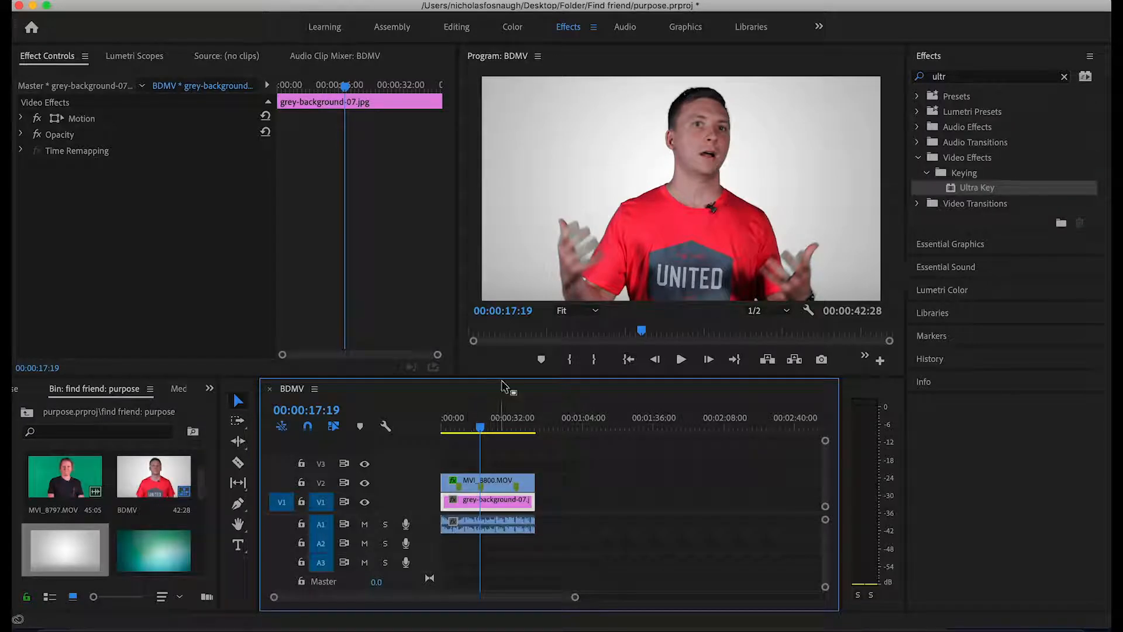
# Play the sequence from 00:00:17:19 and again from 00:00:12:13 to examine the keyed presenter against the grey background.
pyautogui.press('space')
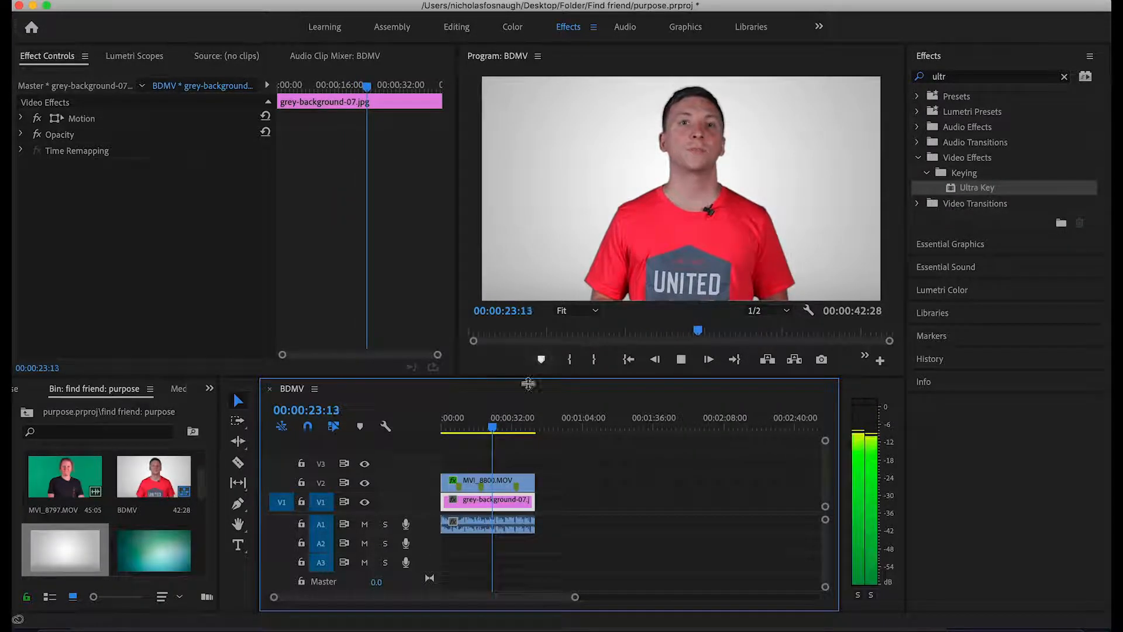
pyautogui.moveTo(494, 430); pyautogui.dragTo(470, 436)
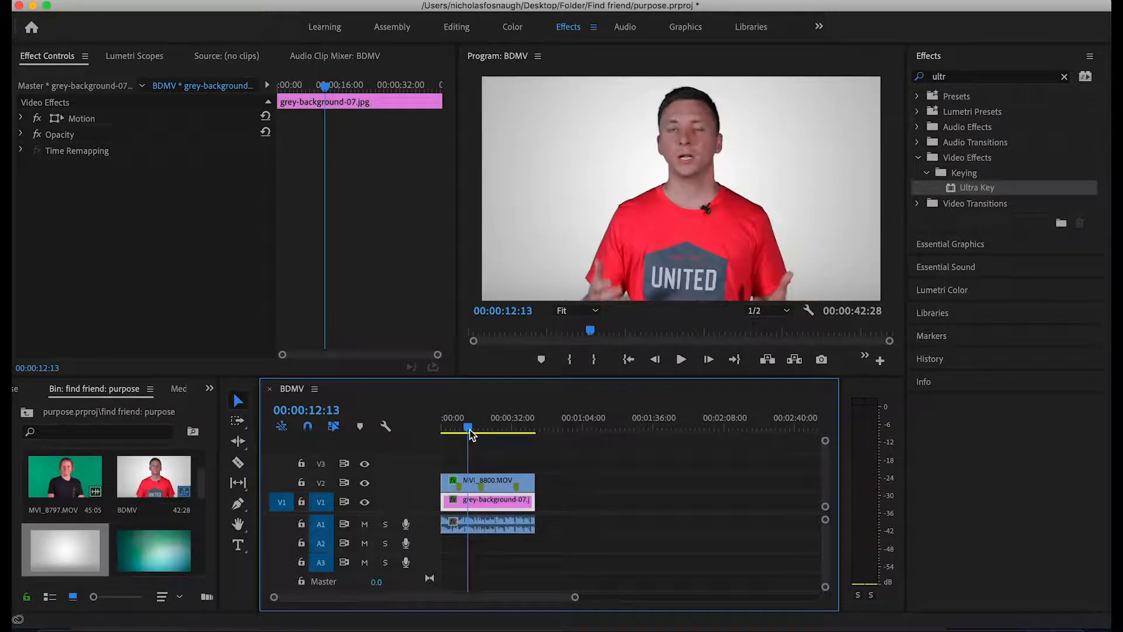
pyautogui.press('space')
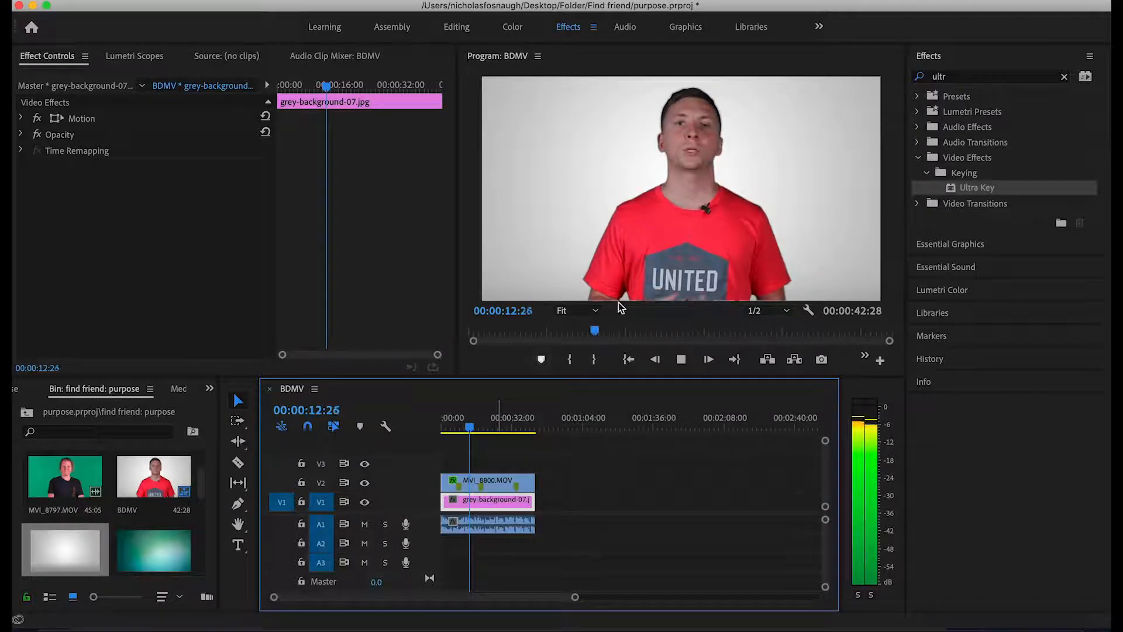
pyautogui.press('space')
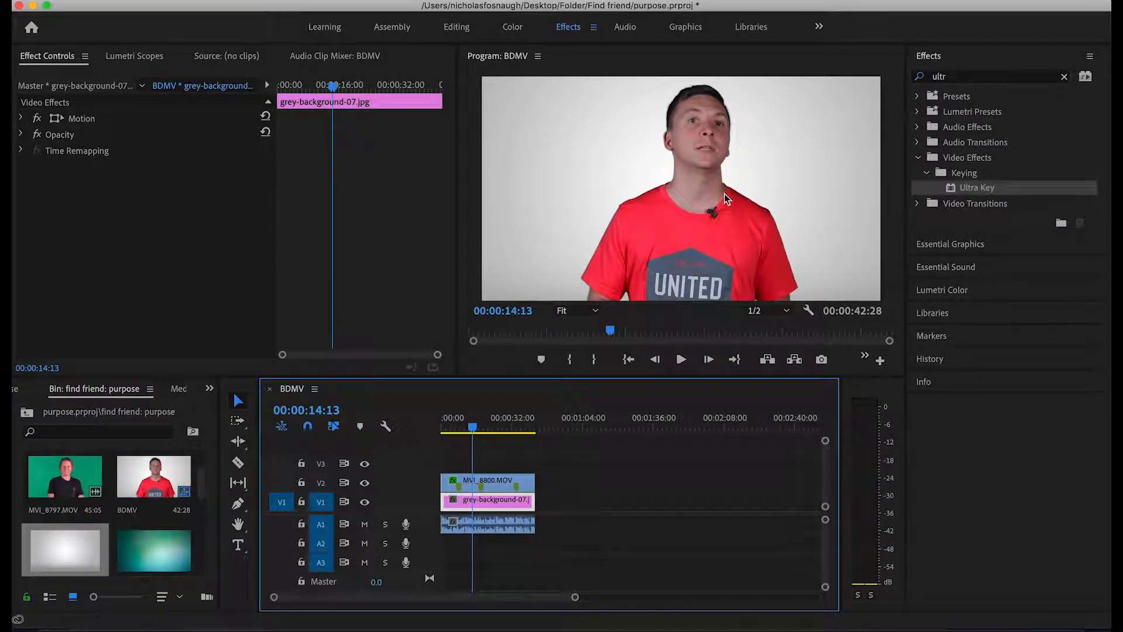
pyautogui.click(724, 194)
pyautogui.moveTo(722, 193); pyautogui.dragTo(723, 195)
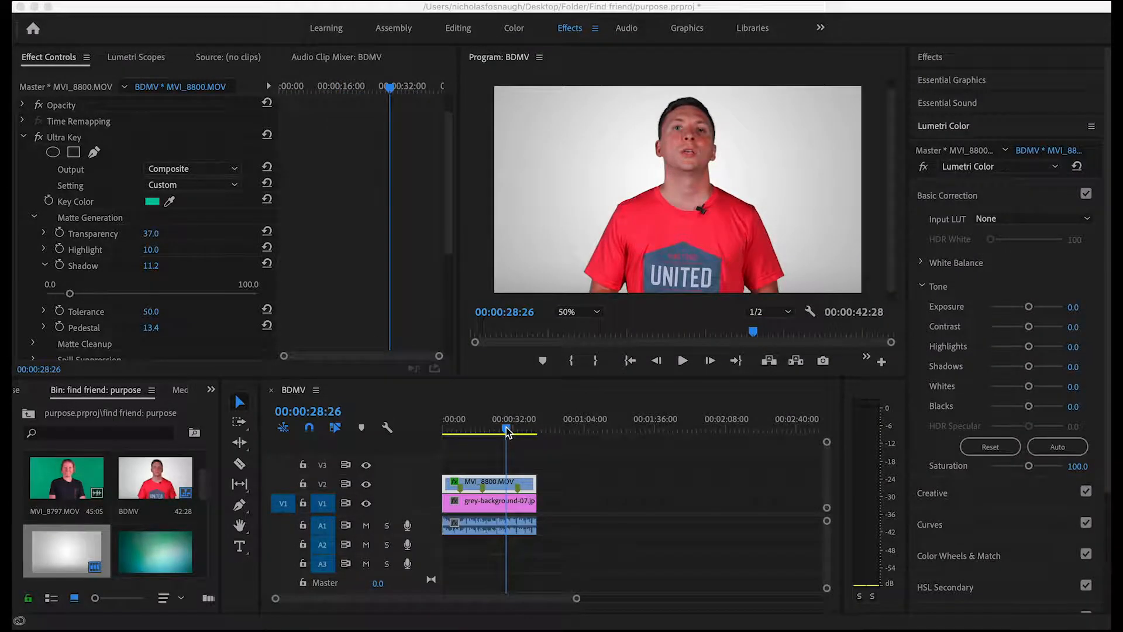
# Replay an earlier section up to 00:00:08:10 and examine the edges around the presenter's head and moving hands.
pyautogui.click(507, 432)
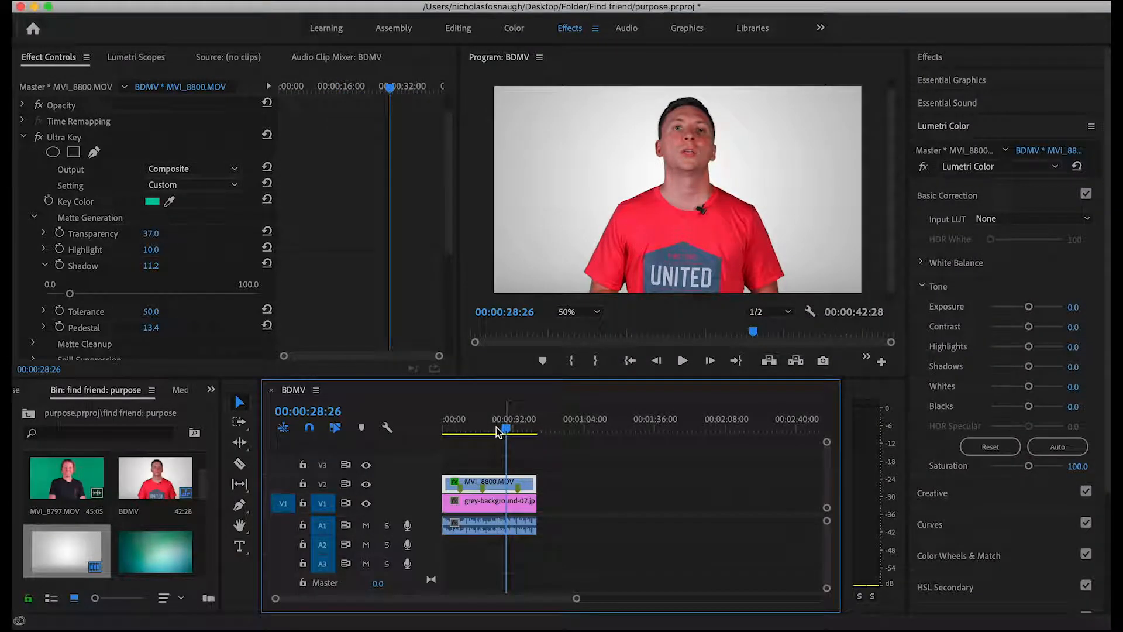
pyautogui.moveTo(507, 432); pyautogui.dragTo(455, 432)
pyautogui.press('space')
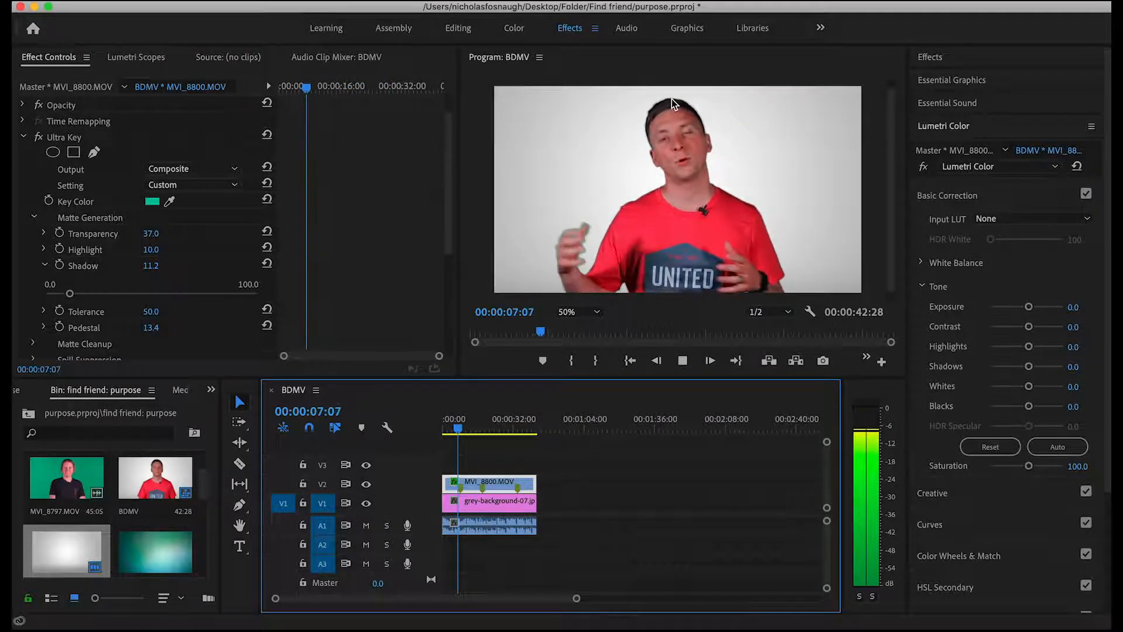
pyautogui.press('space')
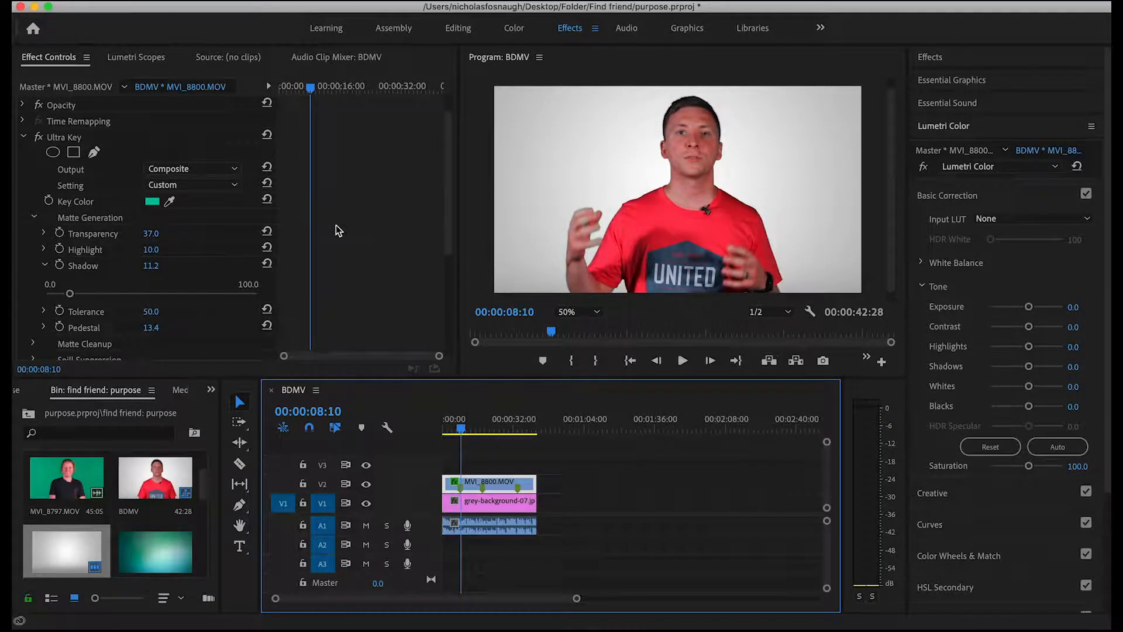
# Try a Matte Generation Shadow of 34.8 in the Alpha Channel view and return the Ultra Key output to Composite.
pyautogui.click(210, 168)
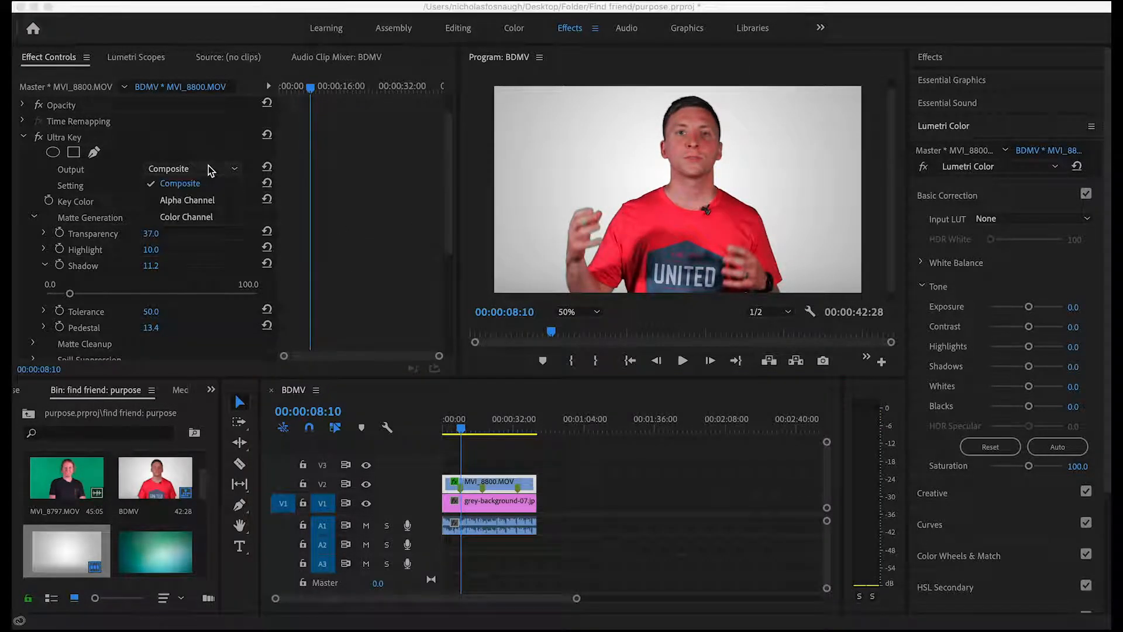
pyautogui.click(197, 202)
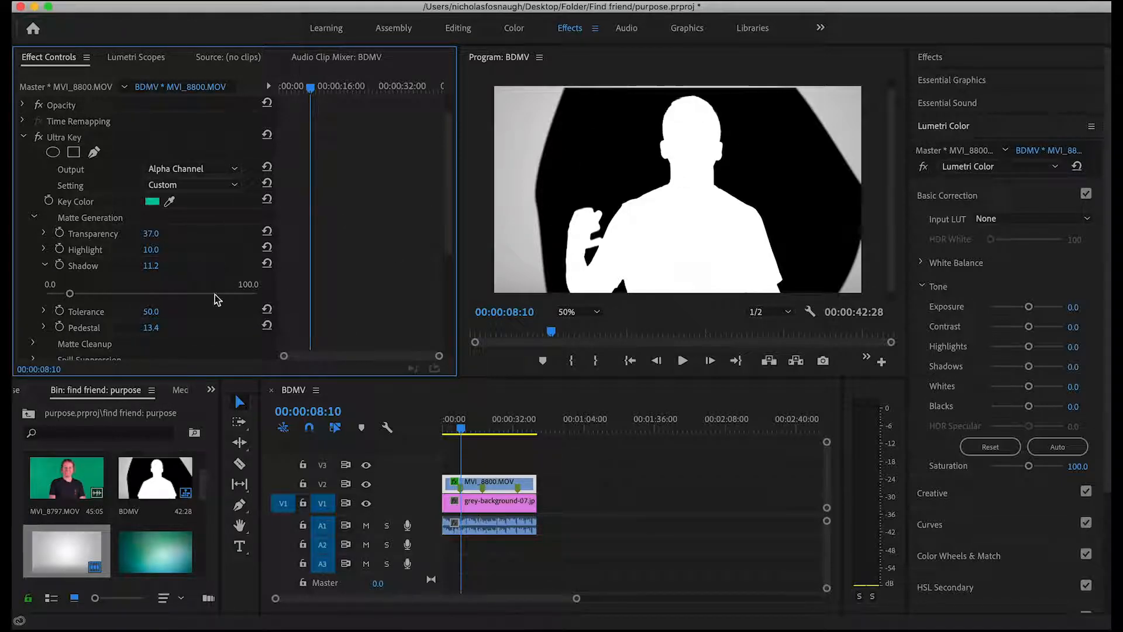
pyautogui.moveTo(63, 291); pyautogui.dragTo(120, 294)
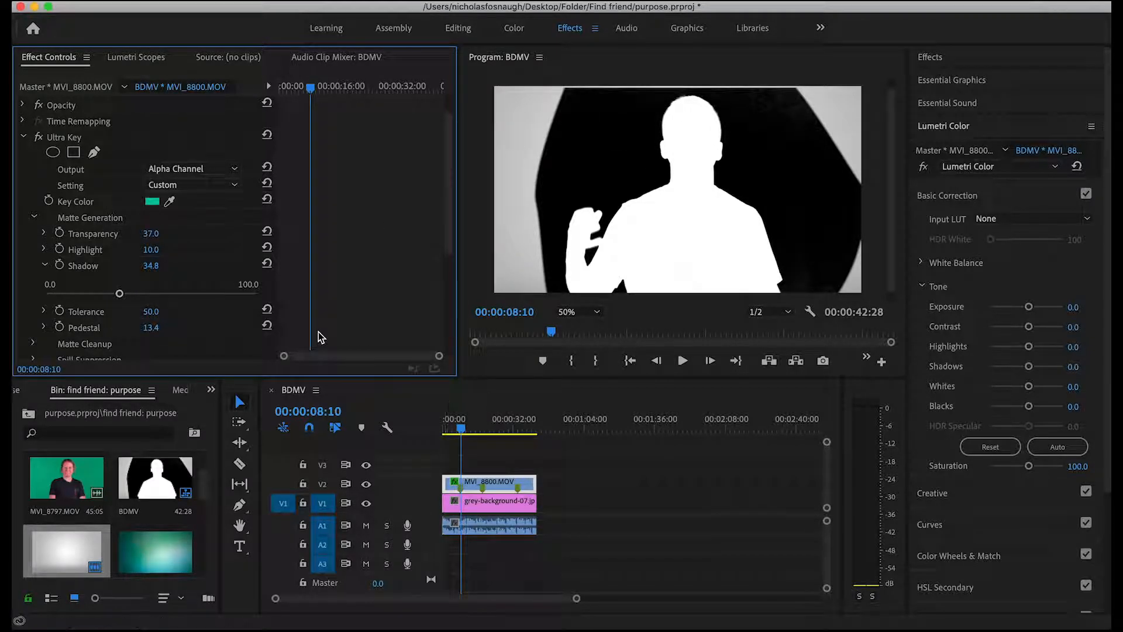
pyautogui.click(234, 169)
pyautogui.click(210, 180)
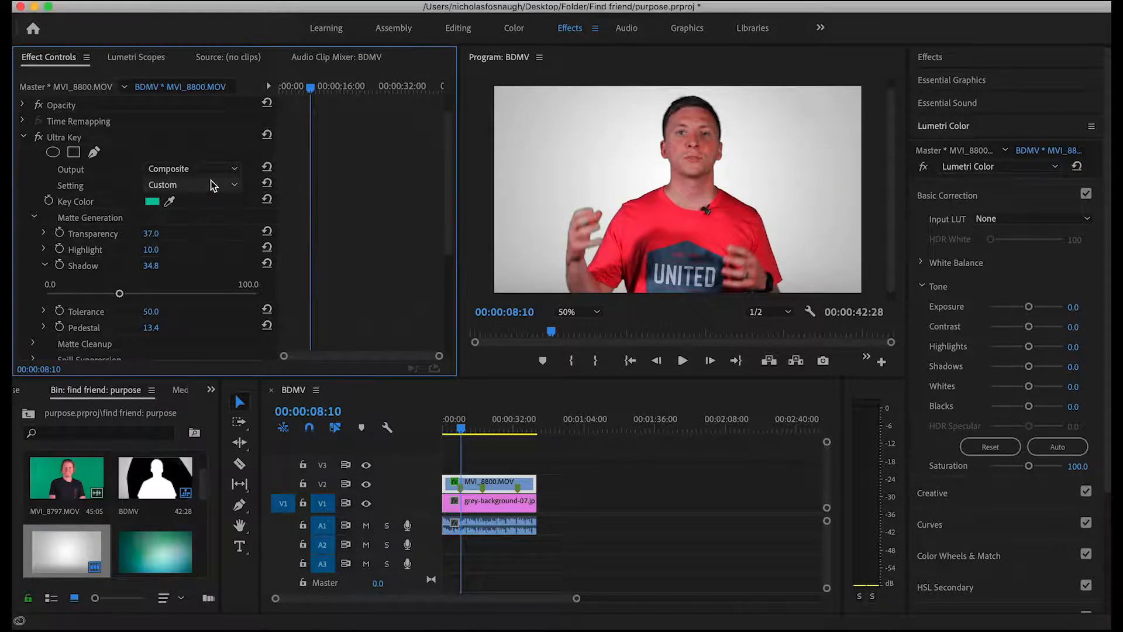
# Play on to 00:00:19:27 and compare the Alpha Channel and Composite outputs of the key during playback.
pyautogui.press('space')
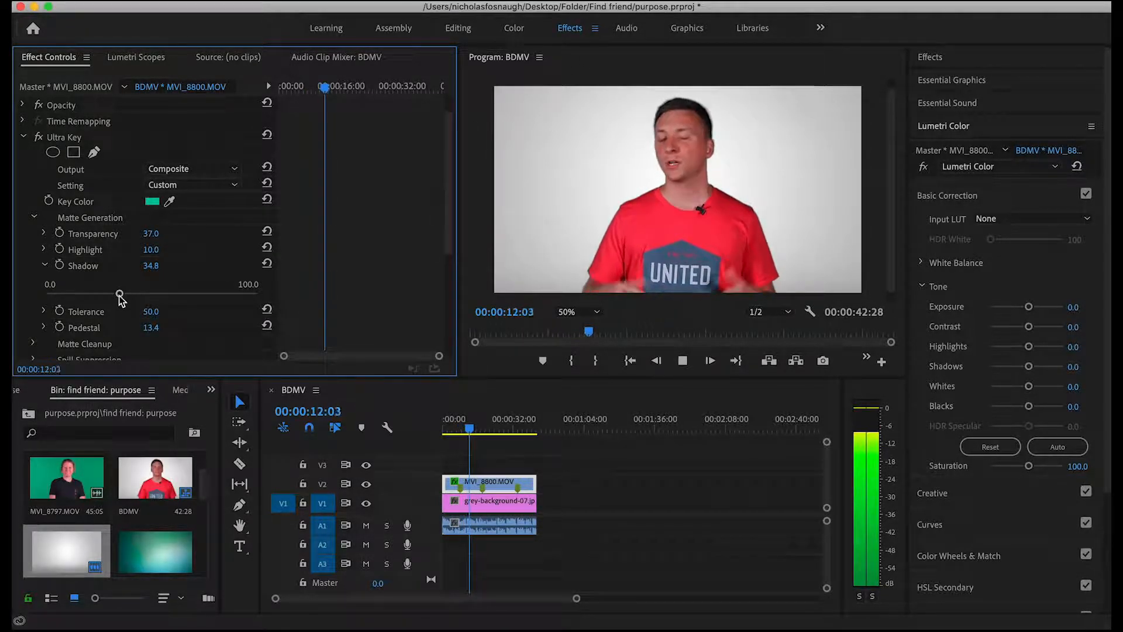
pyautogui.click(176, 172)
pyautogui.click(182, 197)
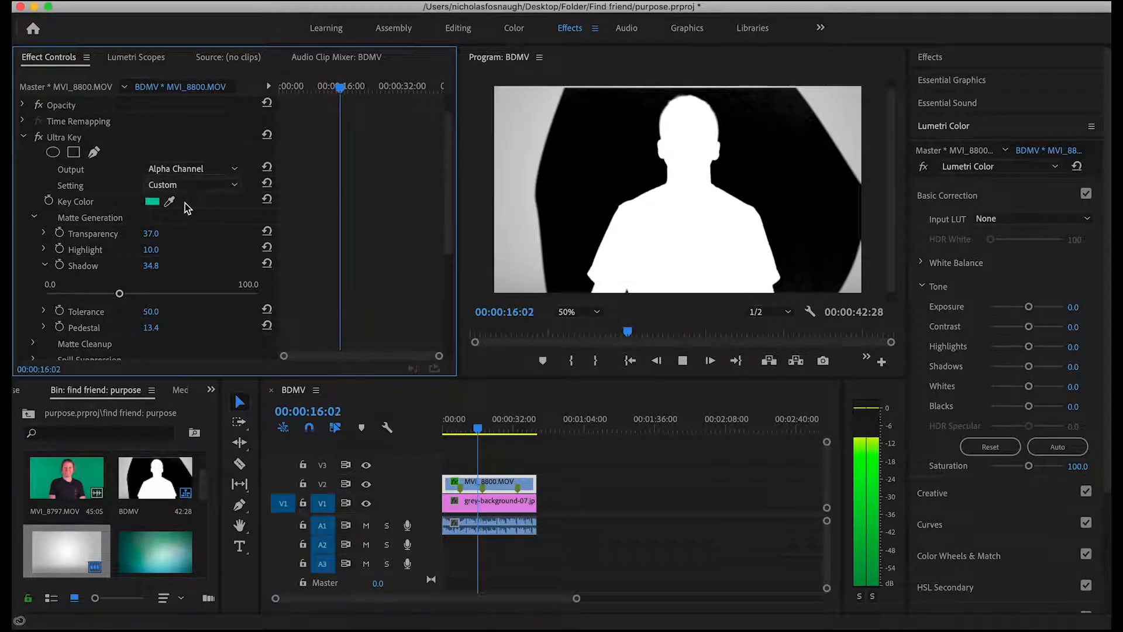
pyautogui.click(225, 169)
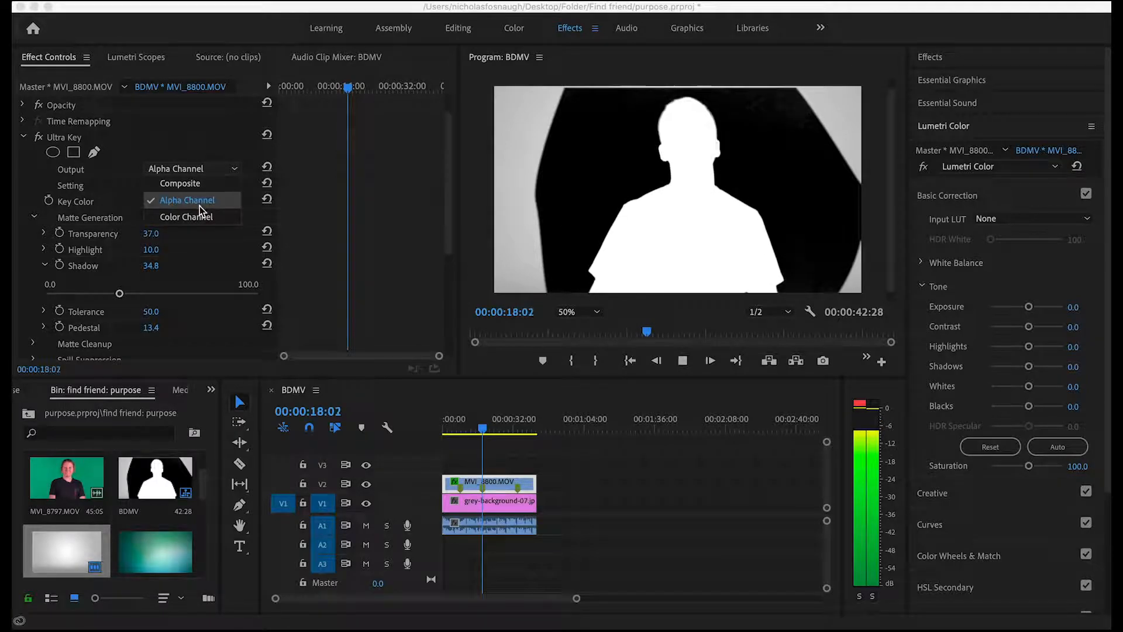
pyautogui.click(184, 184)
pyautogui.press('space')
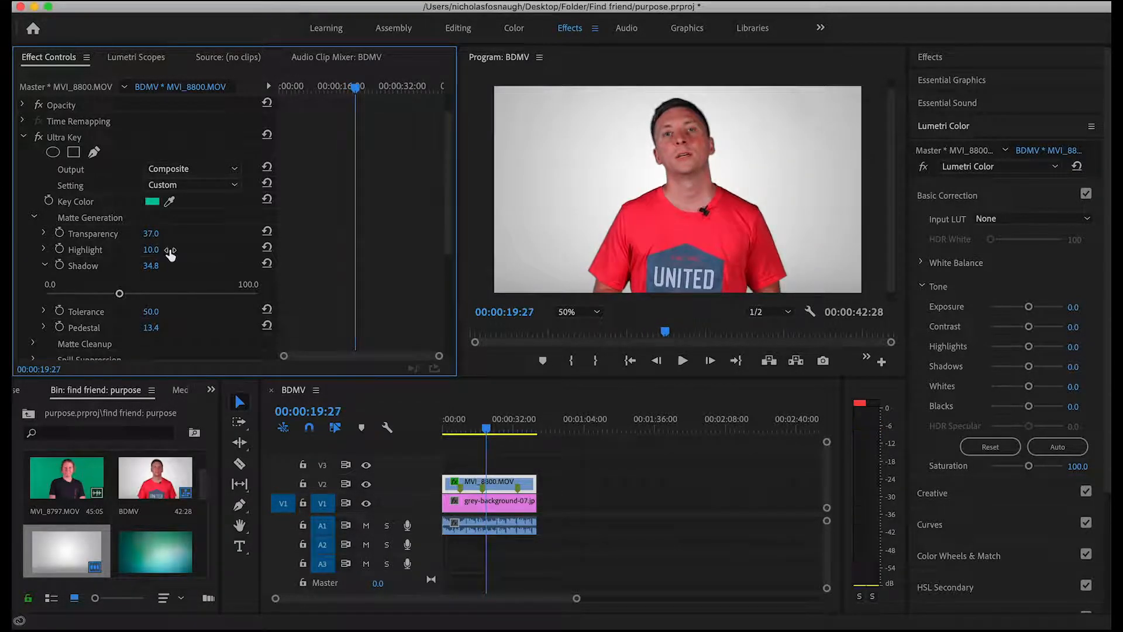
# Reset the Matte Generation Shadow and set it to 44.6.
pyautogui.click(270, 266)
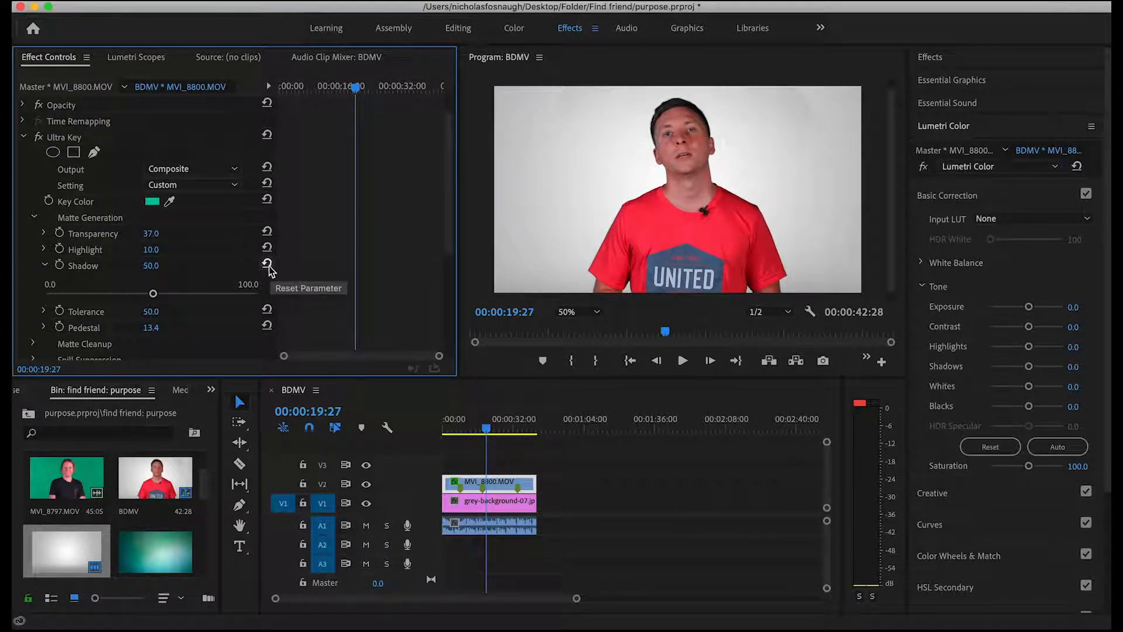
pyautogui.moveTo(157, 298); pyautogui.dragTo(146, 297)
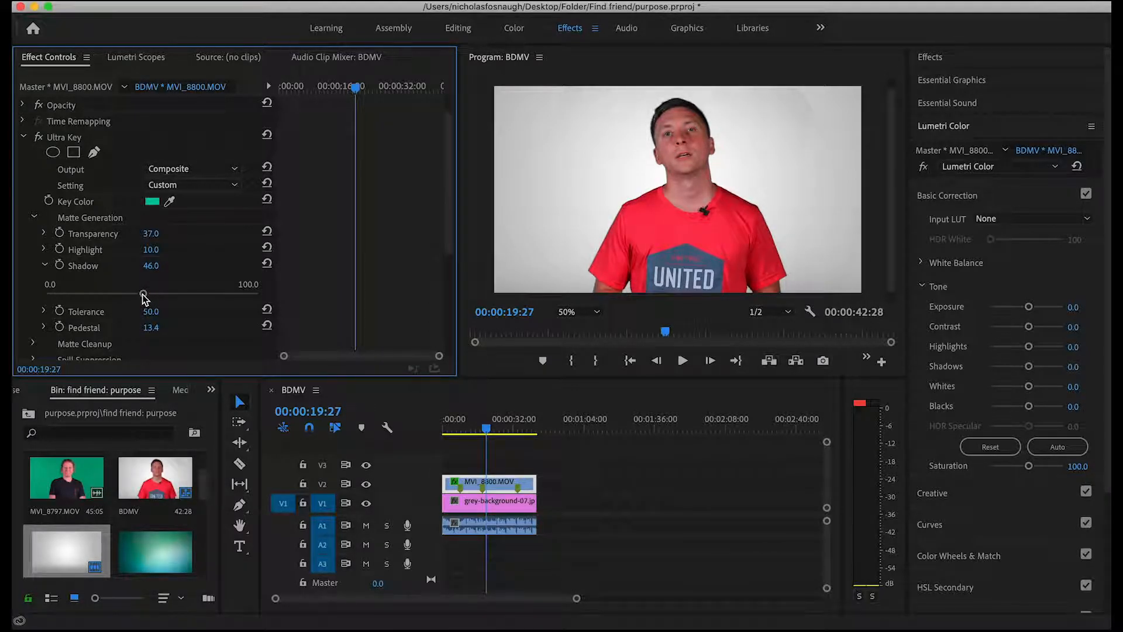
# Set the Matte Generation Pedestal to 29.7 in the Alpha Channel view and return the Ultra Key output to Composite.
pyautogui.click(188, 170)
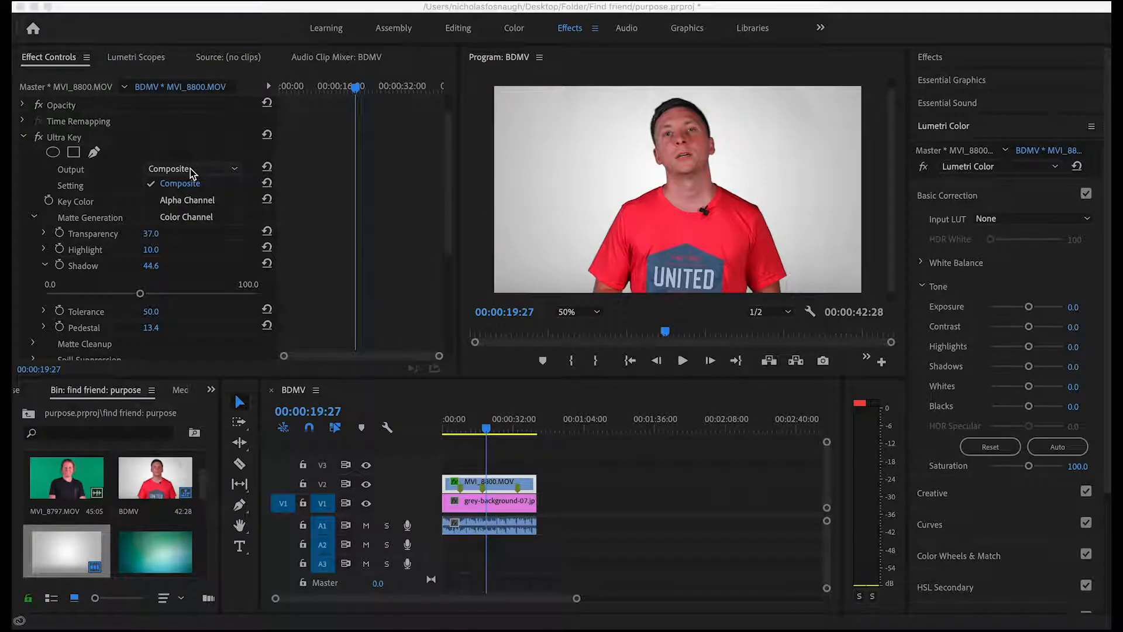
pyautogui.click(187, 201)
pyautogui.click(45, 327)
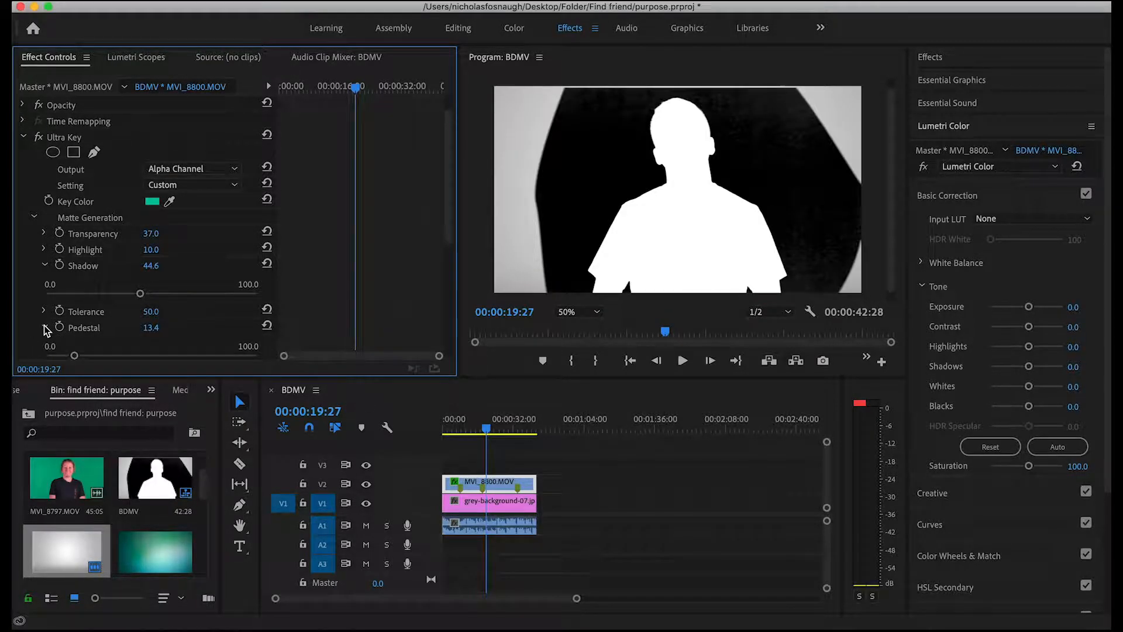
pyautogui.moveTo(78, 358); pyautogui.dragTo(93, 358)
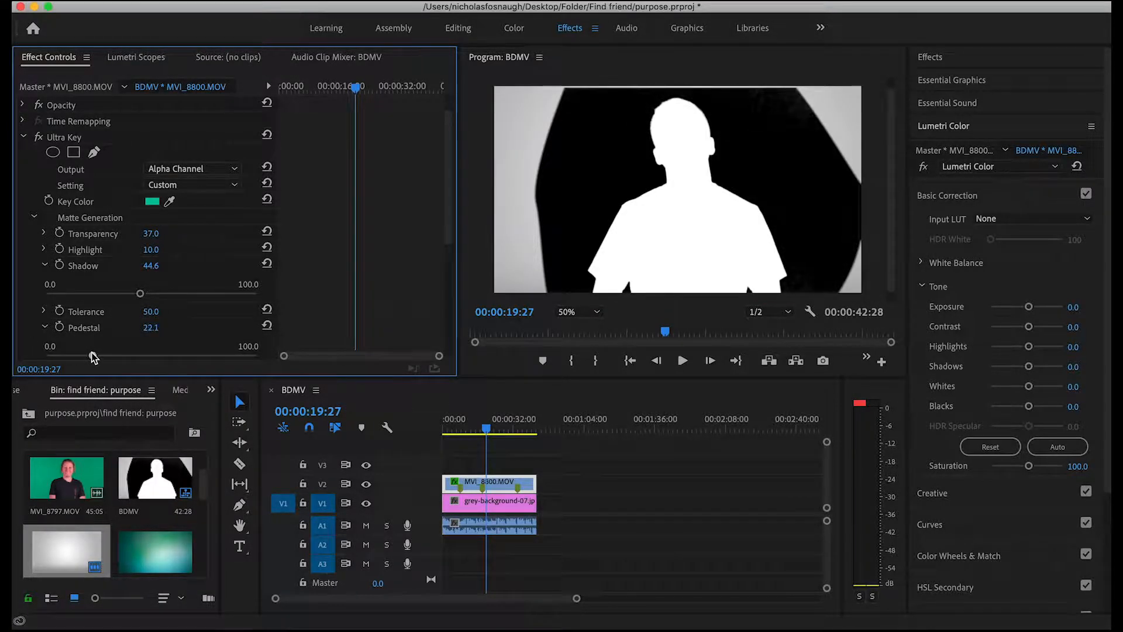
pyautogui.moveTo(108, 357); pyautogui.dragTo(109, 358)
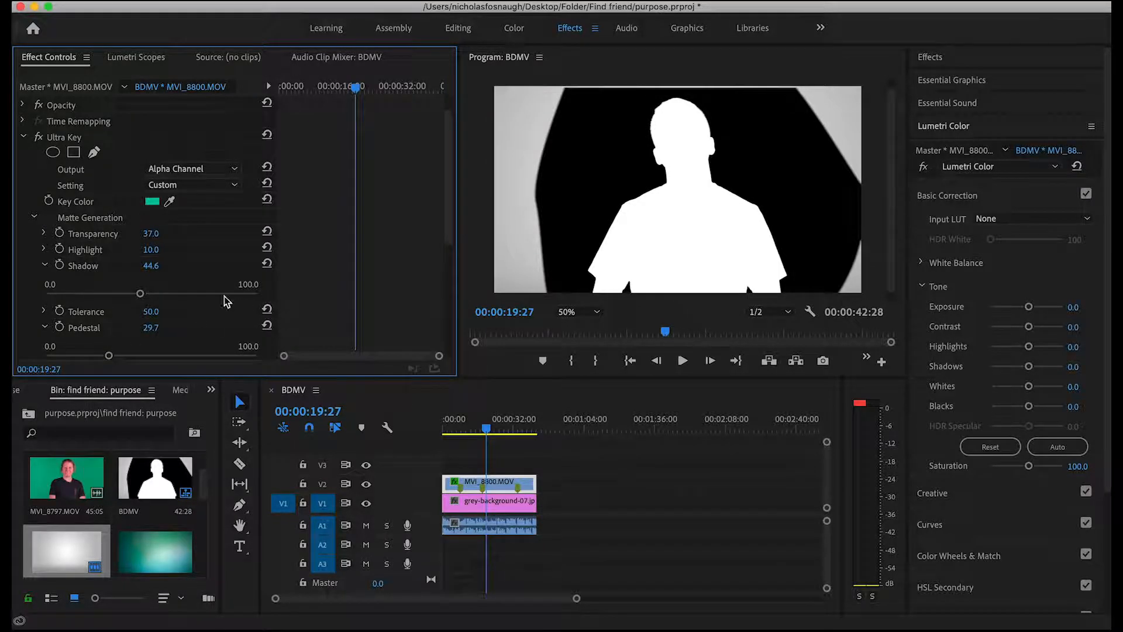
pyautogui.click(202, 169)
pyautogui.click(198, 180)
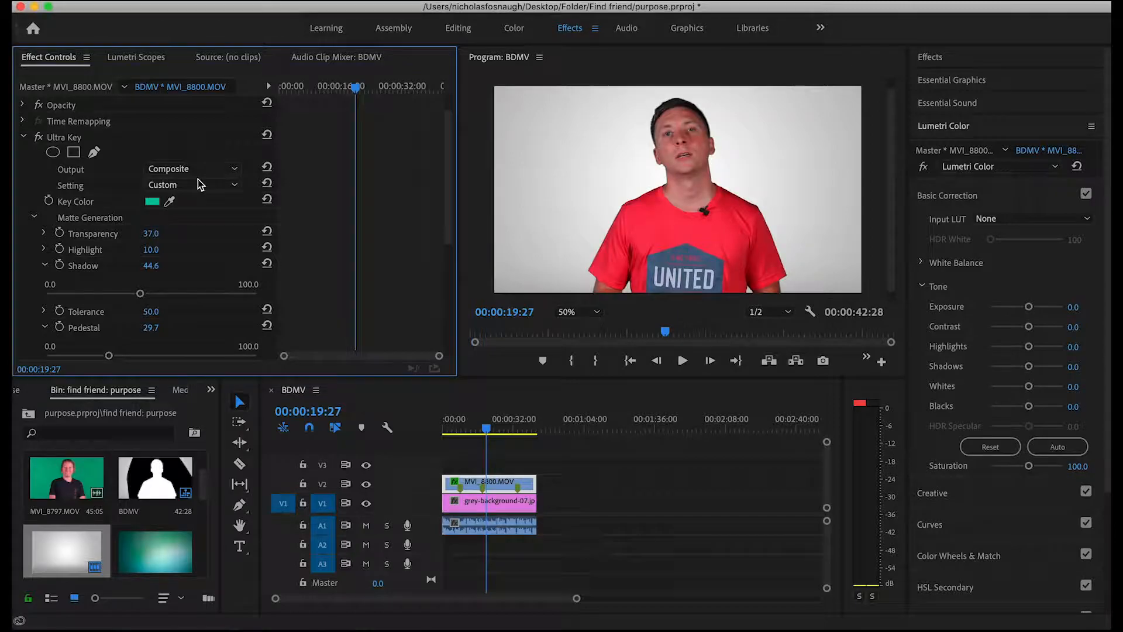
# Play on to 00:00:29:09 to review the presenter's key over the grey background.
pyautogui.press('space')
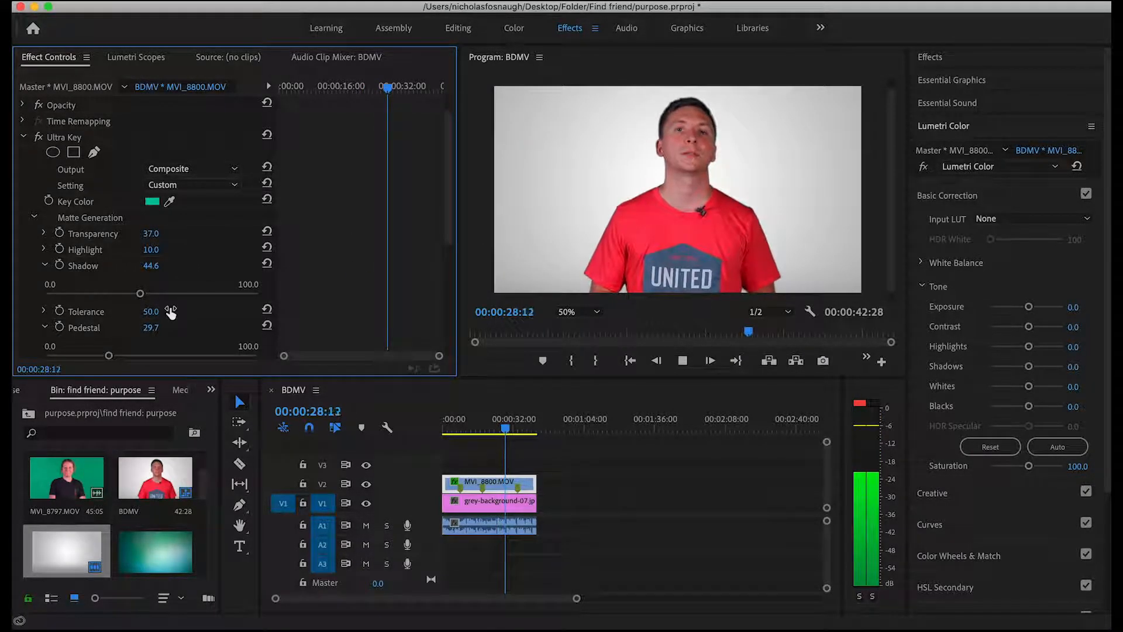
pyautogui.press('space')
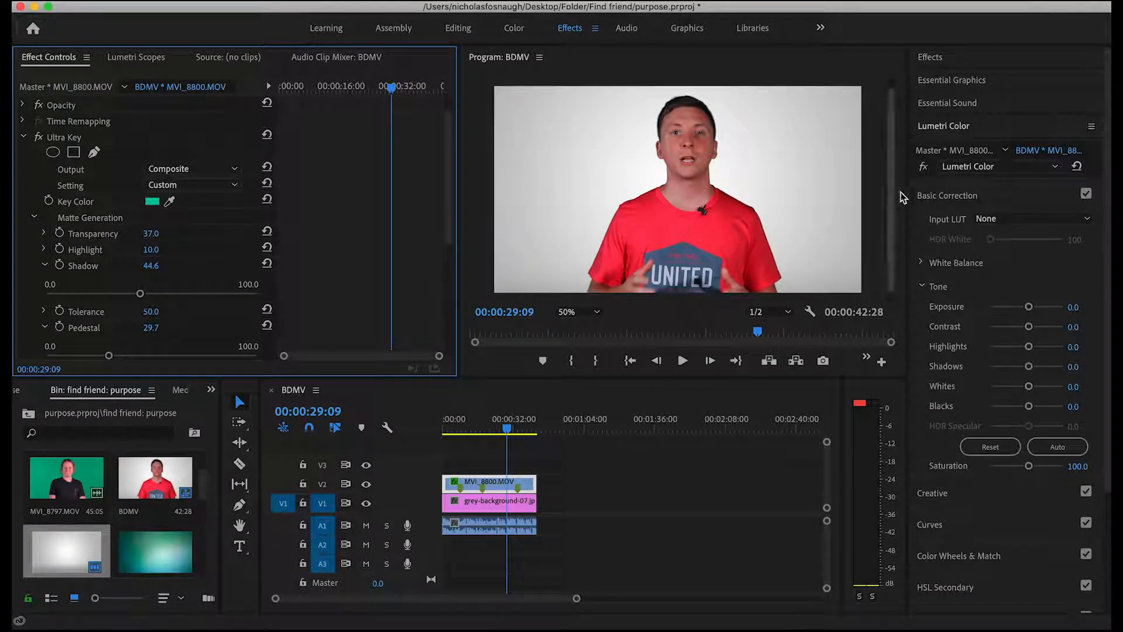
pyautogui.click(954, 126)
pyautogui.click(971, 126)
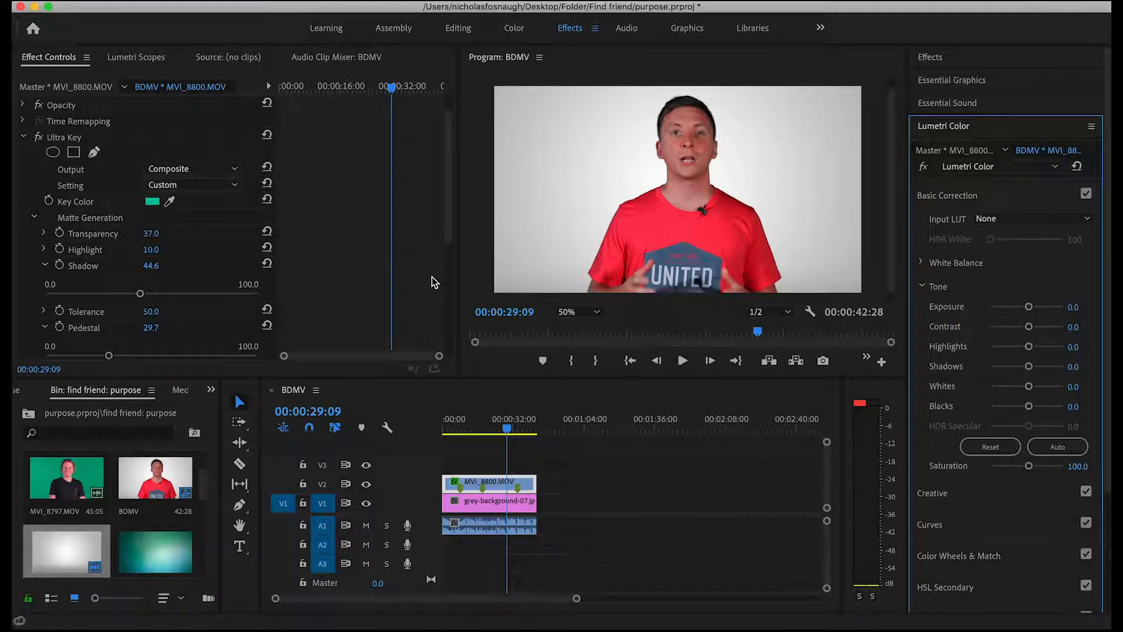
# Set the Spill Suppression Desaturate of the Ultra Key effect to 81.5.
pyautogui.scroll(-5, 213, 290)
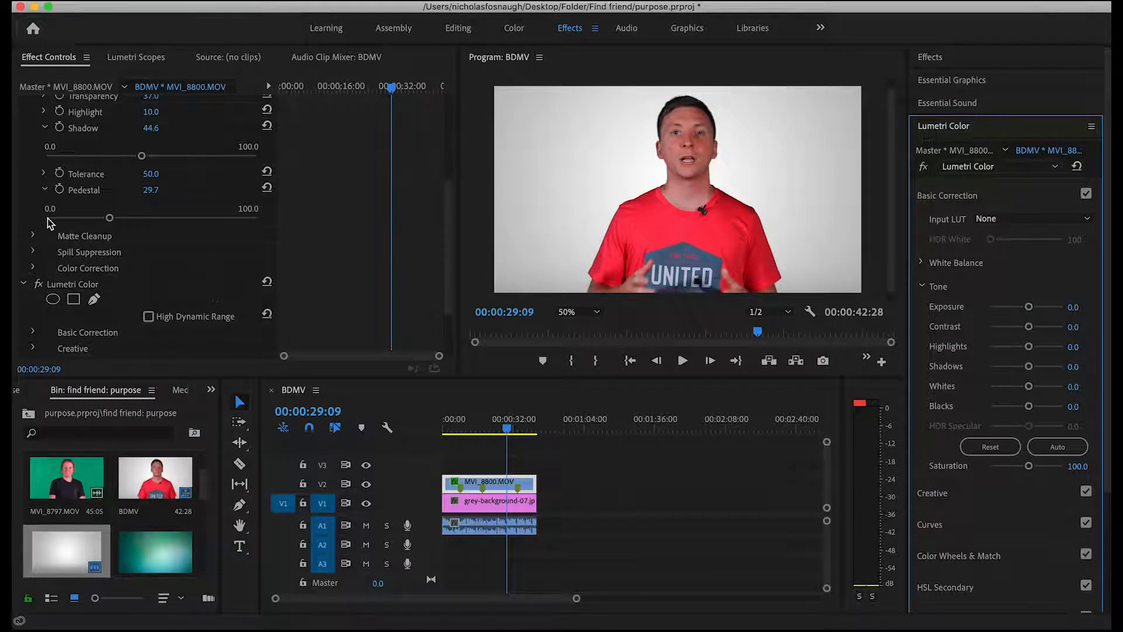
pyautogui.scroll(3, 66, 207)
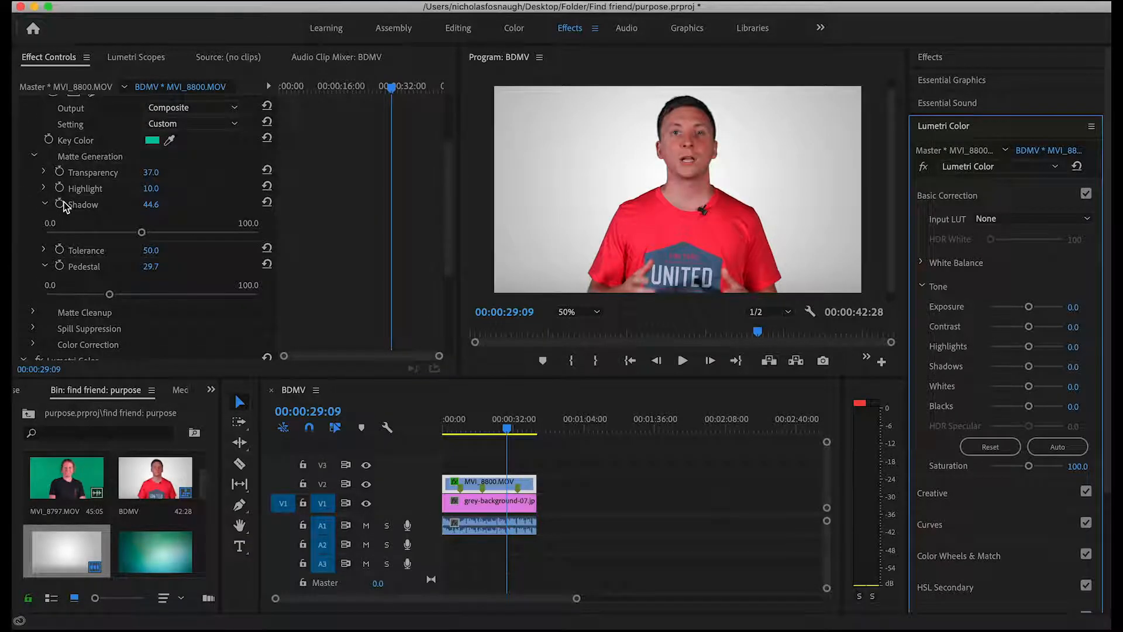
pyautogui.click(34, 156)
pyautogui.scroll(-1, 43, 295)
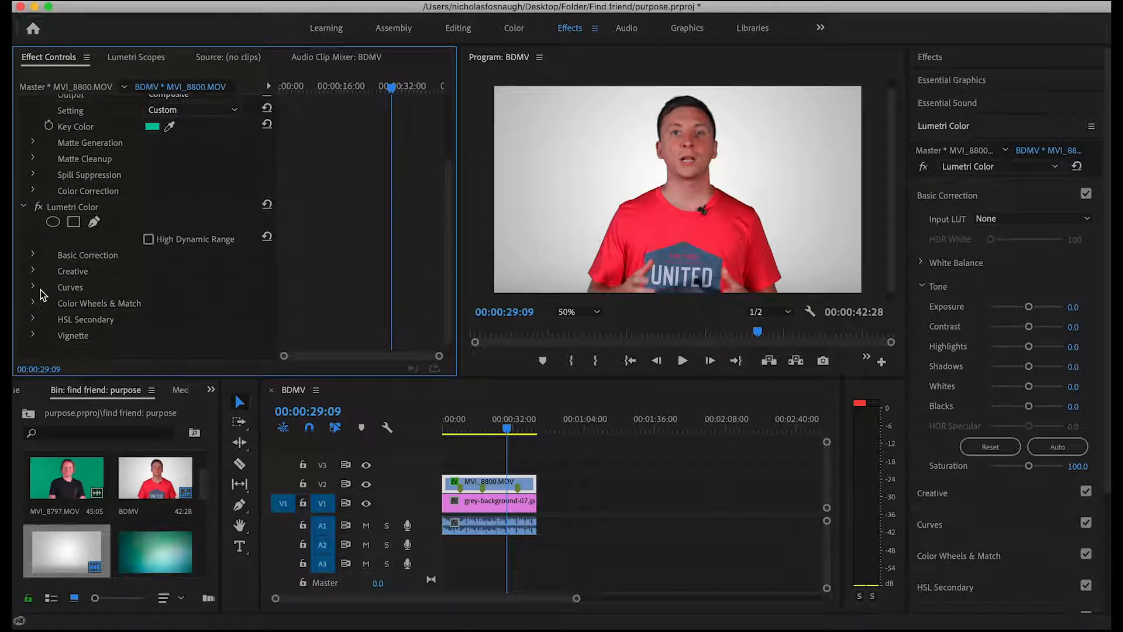
pyautogui.scroll(3, 40, 293)
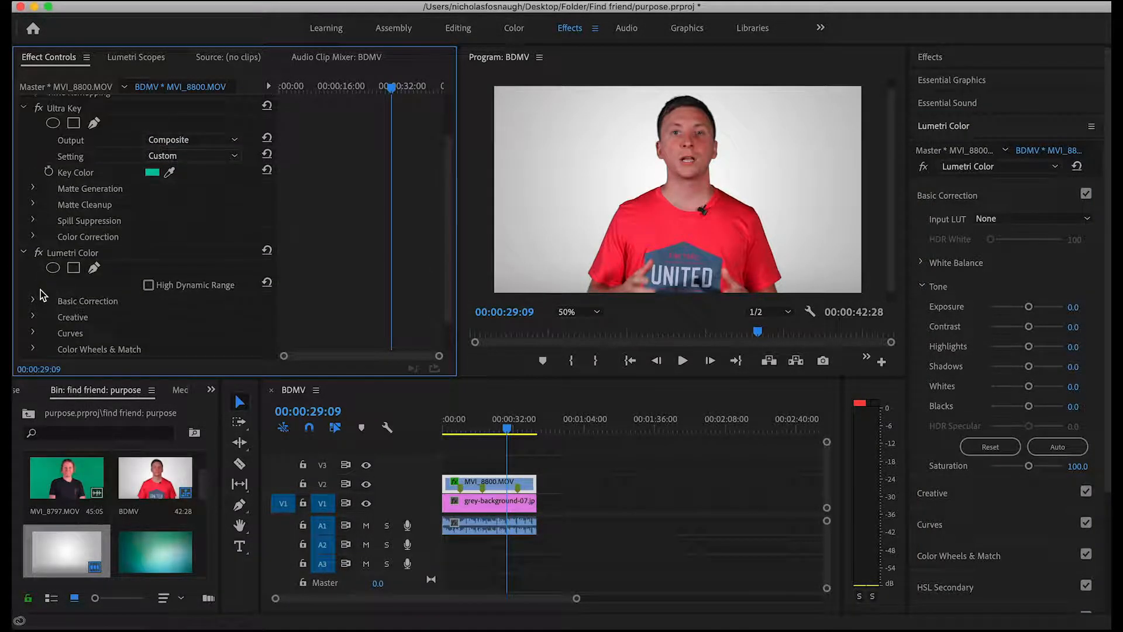
pyautogui.click(33, 237)
pyautogui.click(33, 236)
pyautogui.click(33, 221)
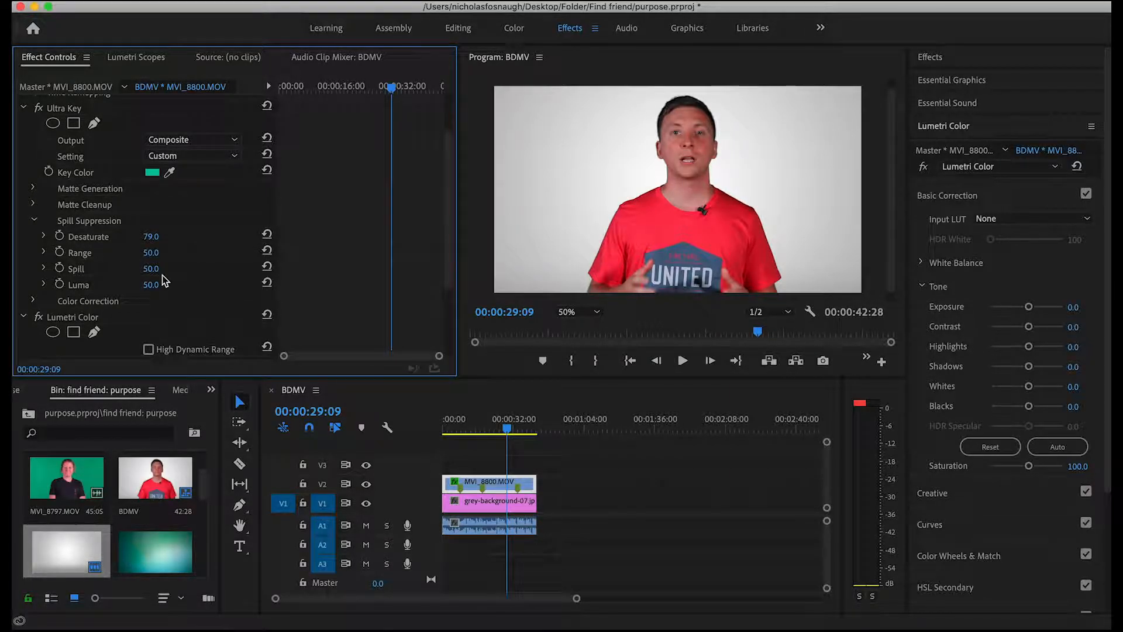
pyautogui.click(44, 236)
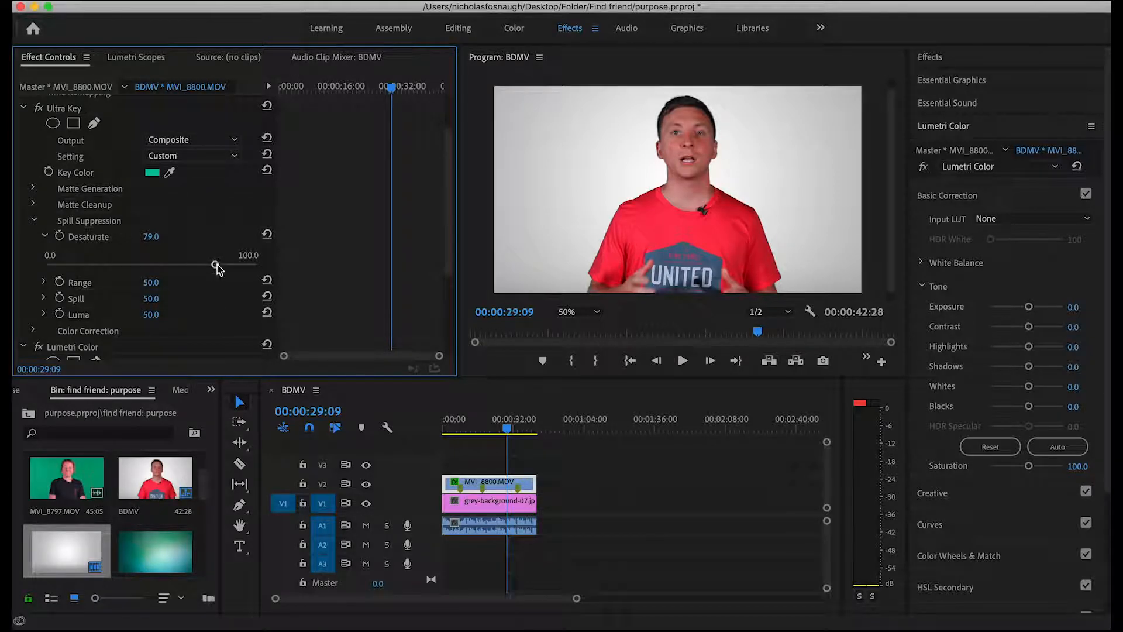
pyautogui.moveTo(216, 265); pyautogui.dragTo(228, 265)
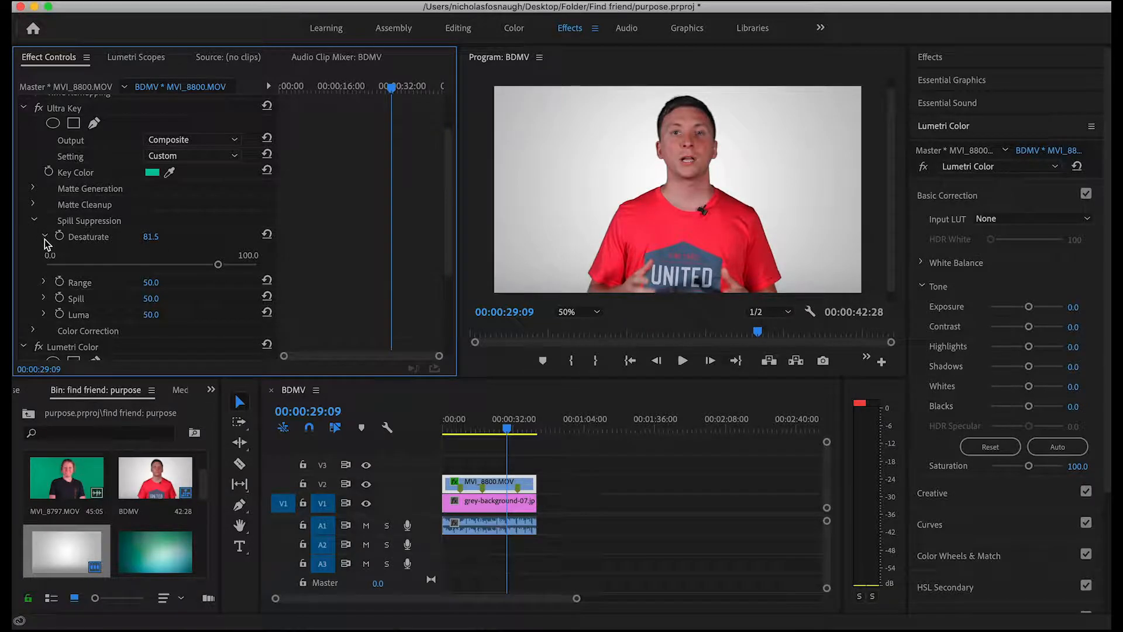
pyautogui.click(34, 221)
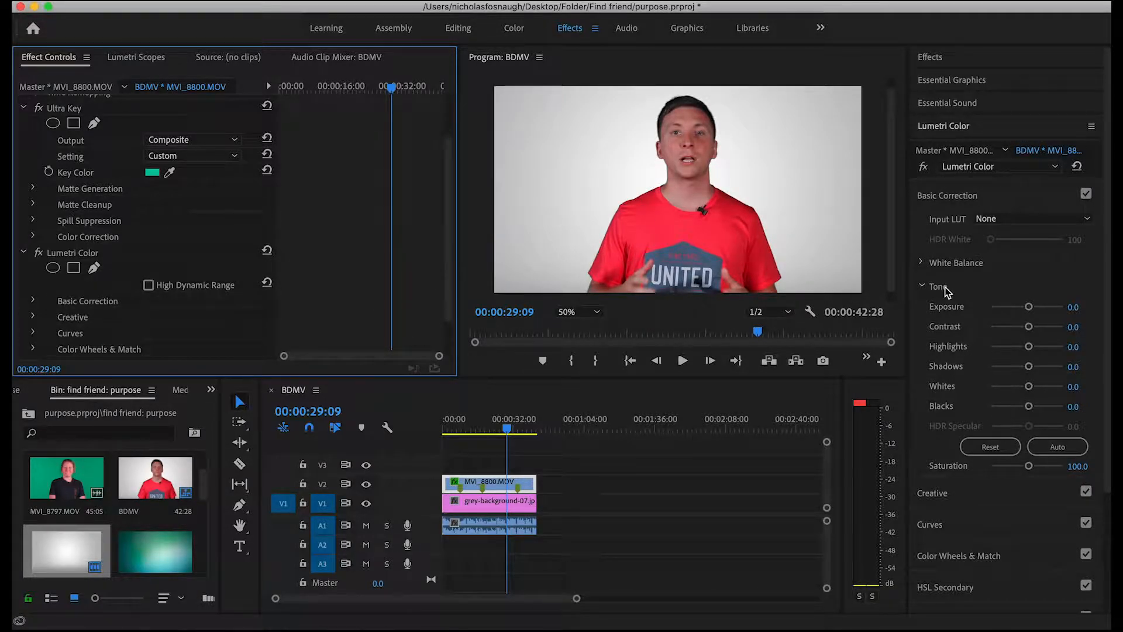
# Grade the presenter clip in Lumetri Basic Correction with Exposure 0.1, Contrast -26.3 and Saturation 113.7.
pyautogui.click(1034, 308)
pyautogui.moveTo(1032, 310); pyautogui.dragTo(1027, 312)
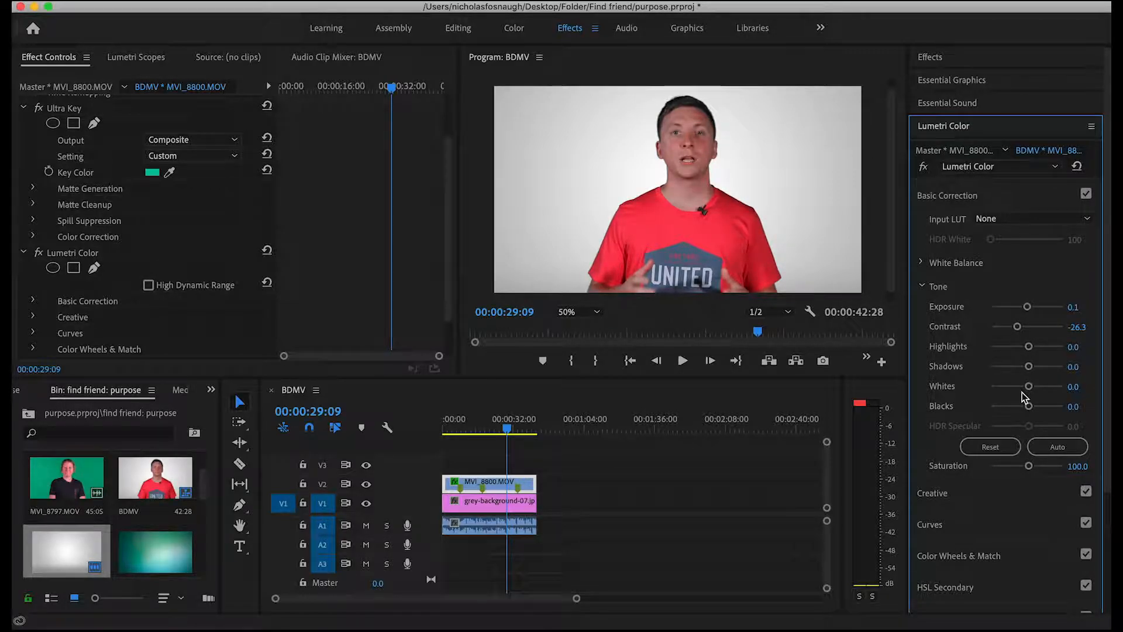
pyautogui.moveTo(1029, 466); pyautogui.dragTo(1032, 467)
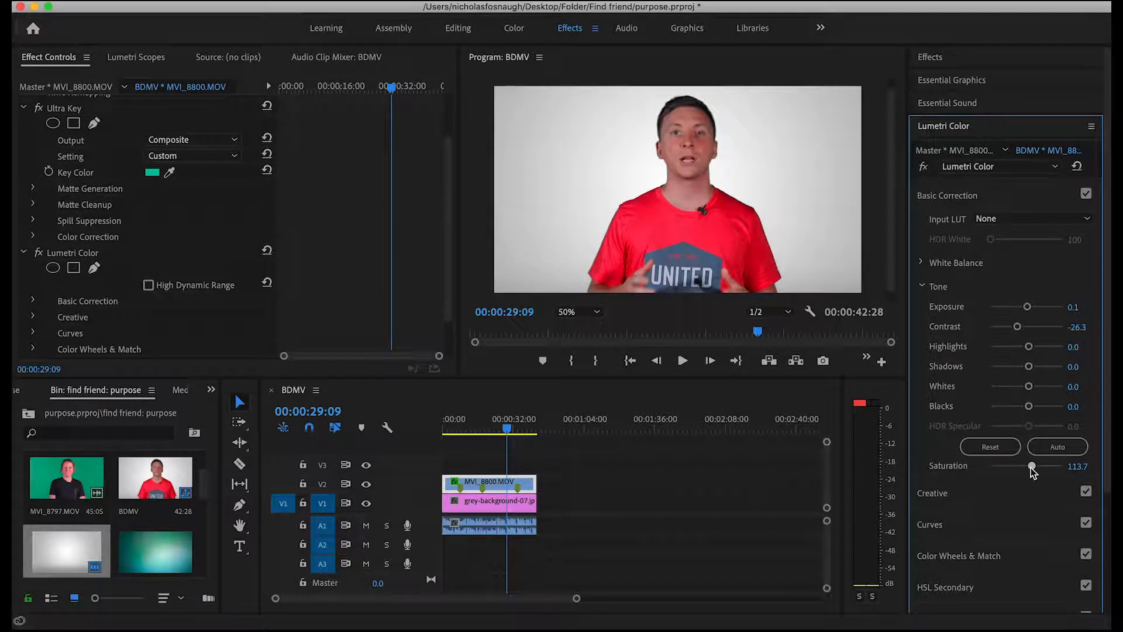
# Play the sequence from the start and inspect the presenter's edges at 100% zoom and at Fit.
pyautogui.click(666, 464)
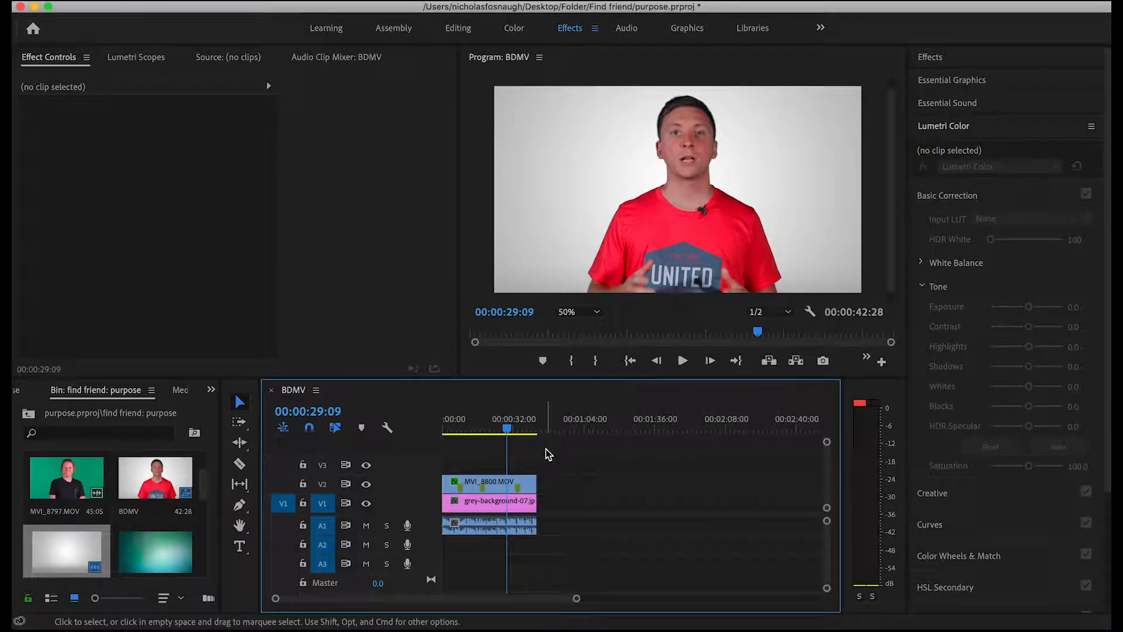
pyautogui.press('Home')
pyautogui.press('space')
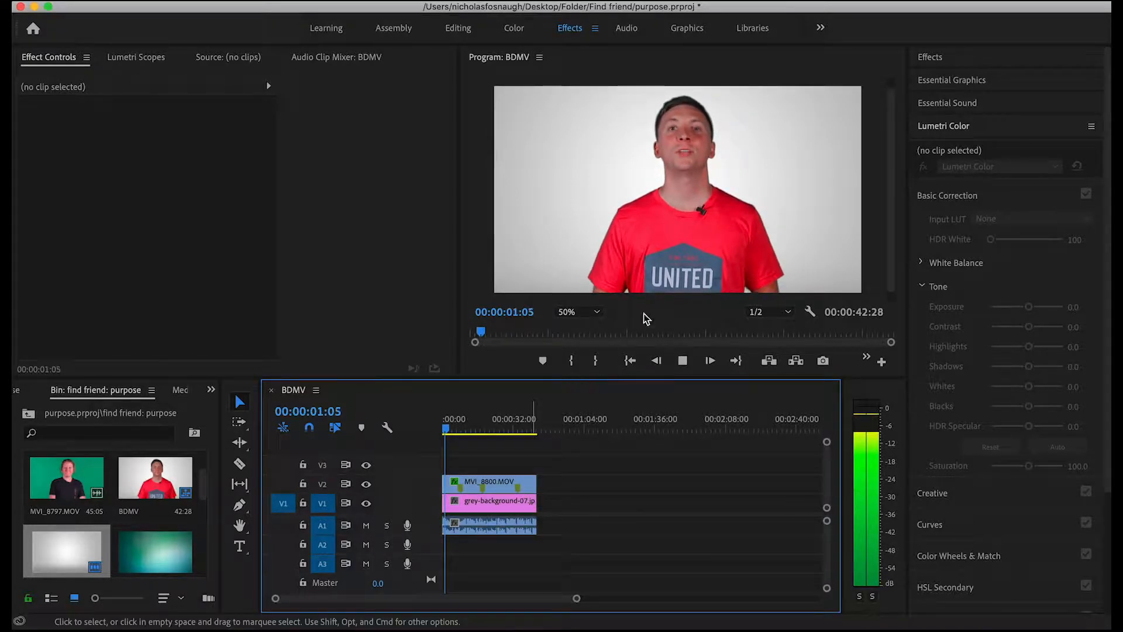
pyautogui.click(591, 311)
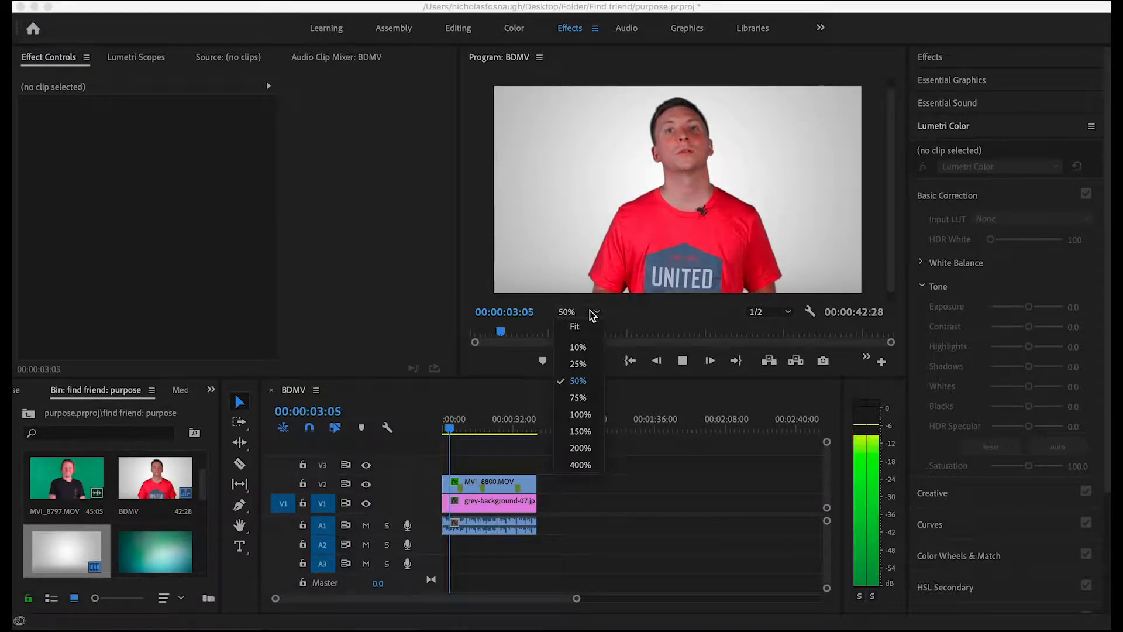
pyautogui.click(580, 414)
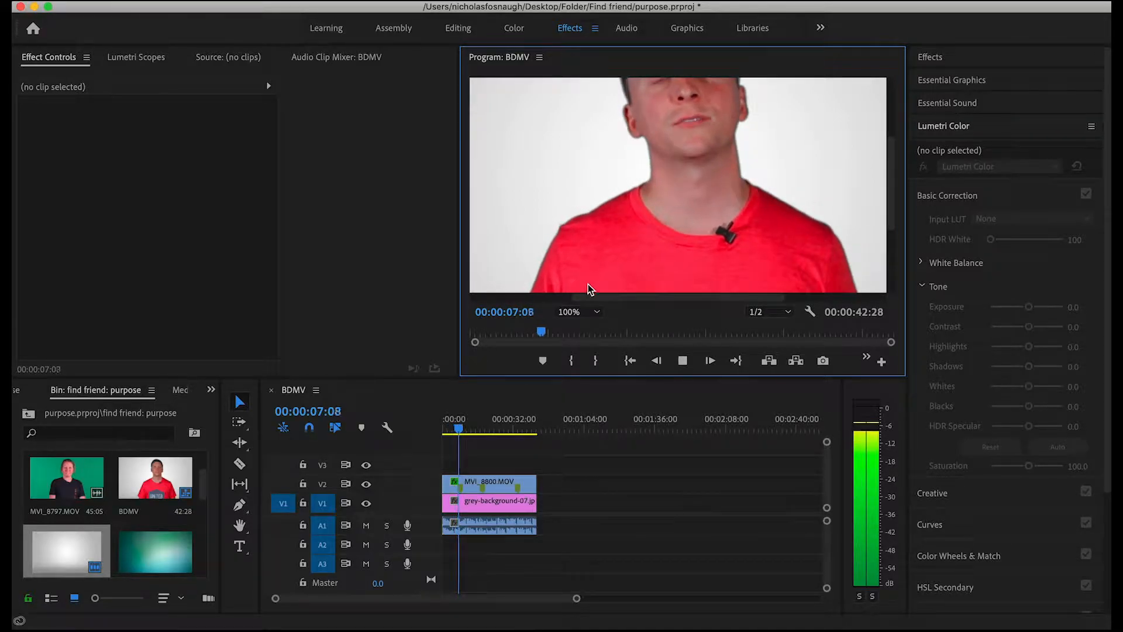
pyautogui.click(595, 314)
pyautogui.click(589, 325)
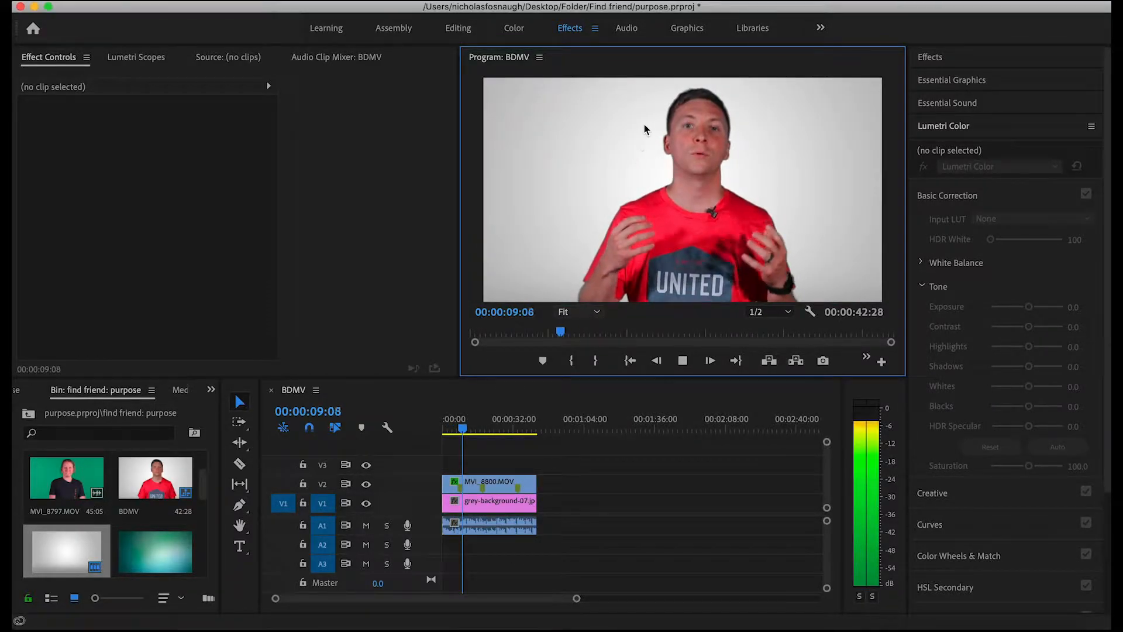